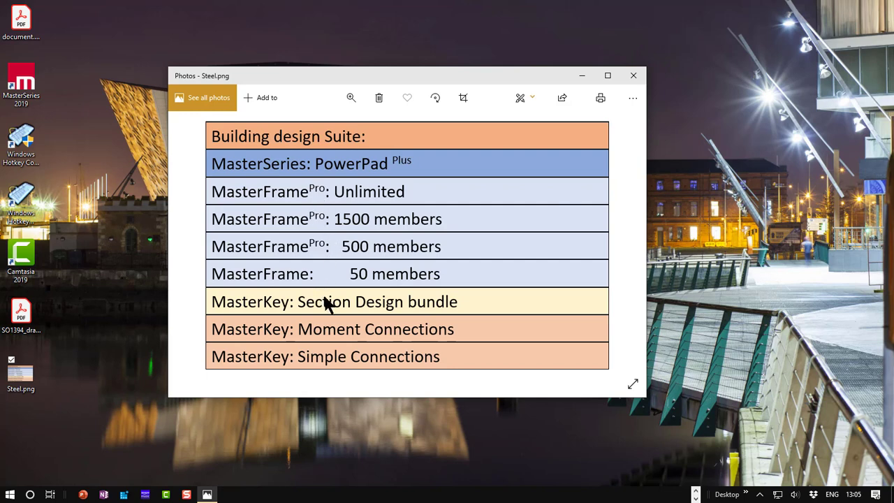
Step: Review the building design suite list in the Steel.png picture and close the picture
{"action": "left_click_drag", "start_coordinate": [178, 260], "coordinate": [625, 285]}
{"action": "mouse_move", "coordinate": [625, 262]}
{"action": "left_mouse_down"}
{"action": "mouse_move", "coordinate": [632, 265]}
{"action": "mouse_move", "coordinate": [179, 287]}
{"action": "left_mouse_up"}
{"action": "left_click", "coordinate": [634, 76]}
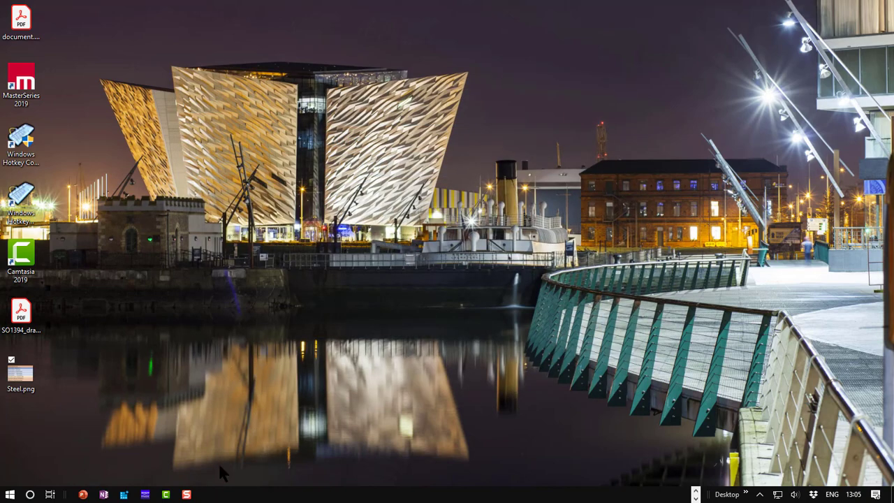
Step: Launch MasterSeries 2019 and log in to both MasterSeries and PowerPad
{"action": "left_click", "coordinate": [30, 83]}
{"action": "double_click", "coordinate": [28, 77]}
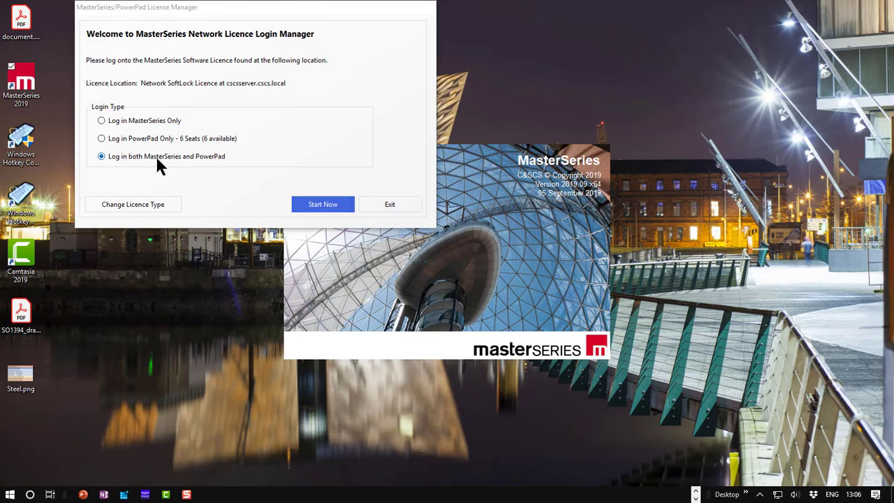
{"action": "left_click", "coordinate": [322, 205]}
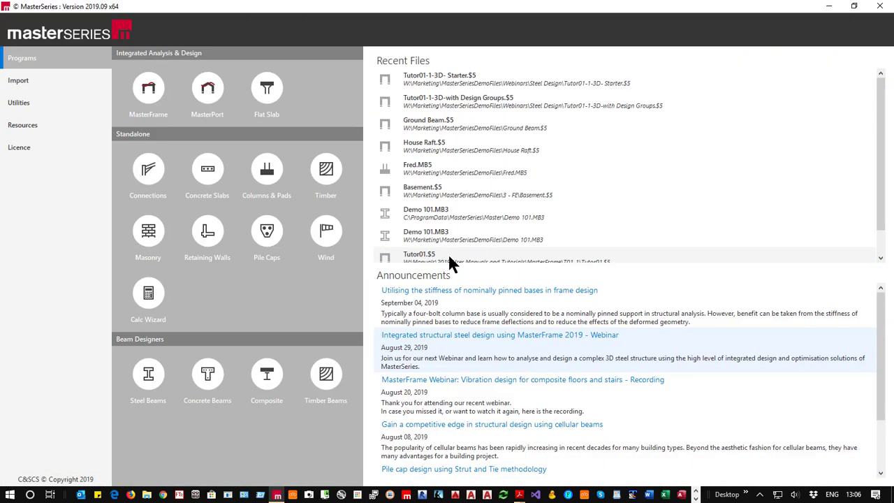
Step: Open the recent file Tutor01-1-3D- Starter.$5
{"action": "mouse_move", "coordinate": [136, 86]}
{"action": "mouse_move", "coordinate": [203, 96]}
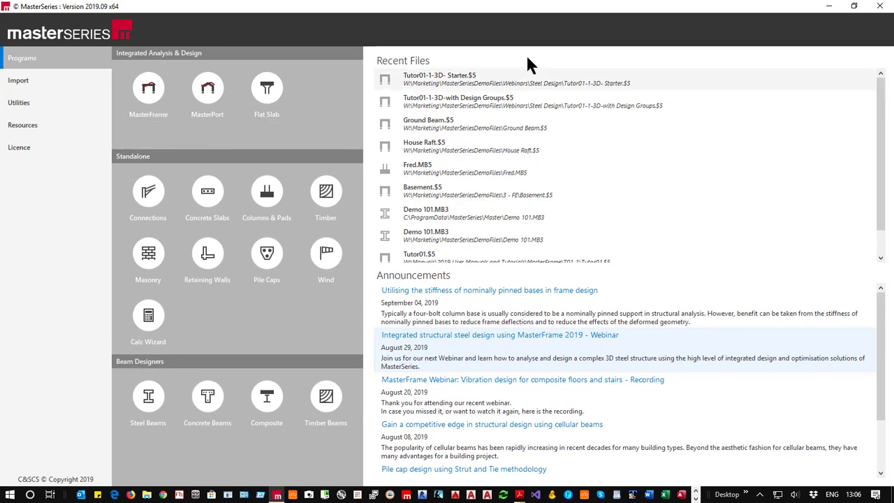
{"action": "left_click", "coordinate": [456, 77]}
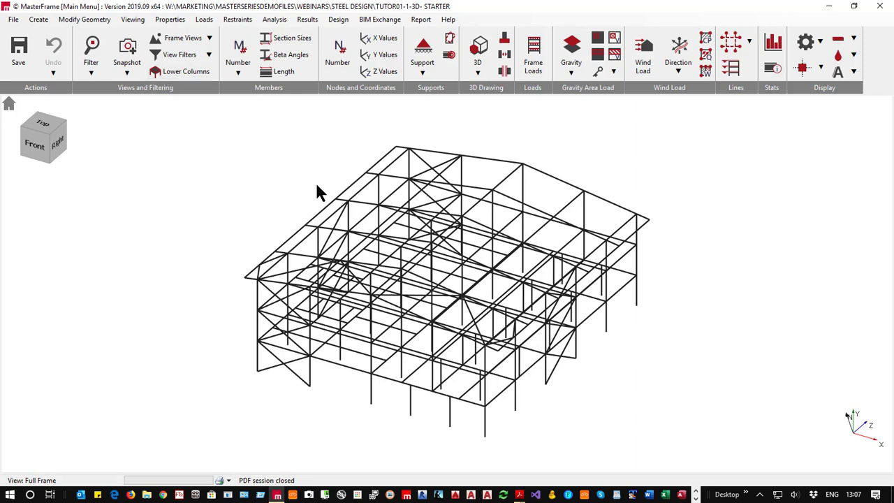
Step: Show the whole frame as 3D members coloured by section and view it from a lower angle
{"action": "left_click", "coordinate": [478, 55]}
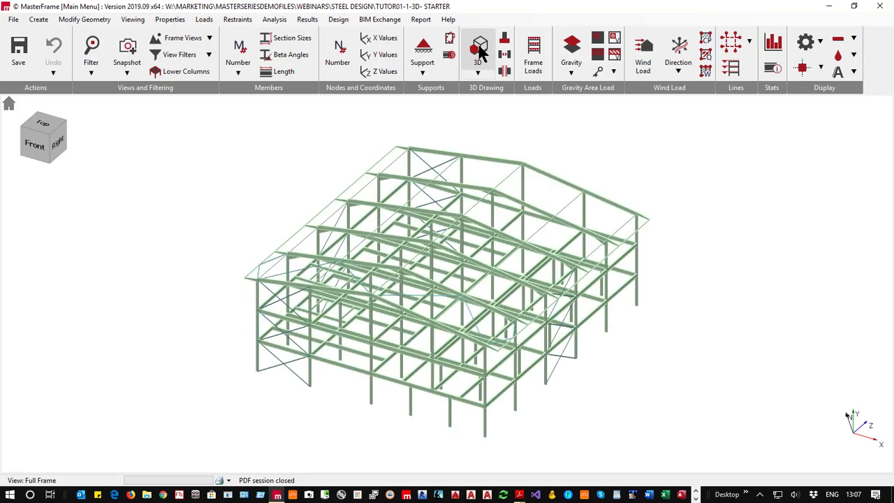
{"action": "left_click", "coordinate": [478, 73]}
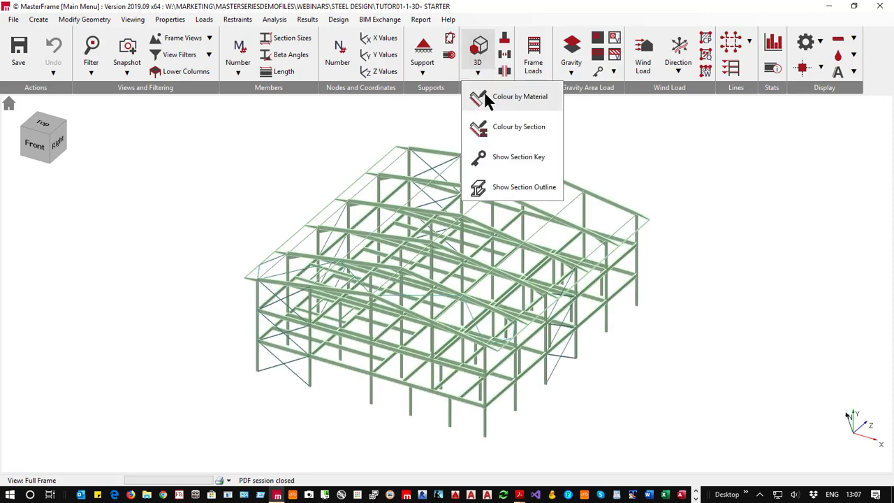
{"action": "left_click", "coordinate": [504, 123]}
{"action": "middle_click_drag", "start_coordinate": [365, 344], "coordinate": [448, 394]}
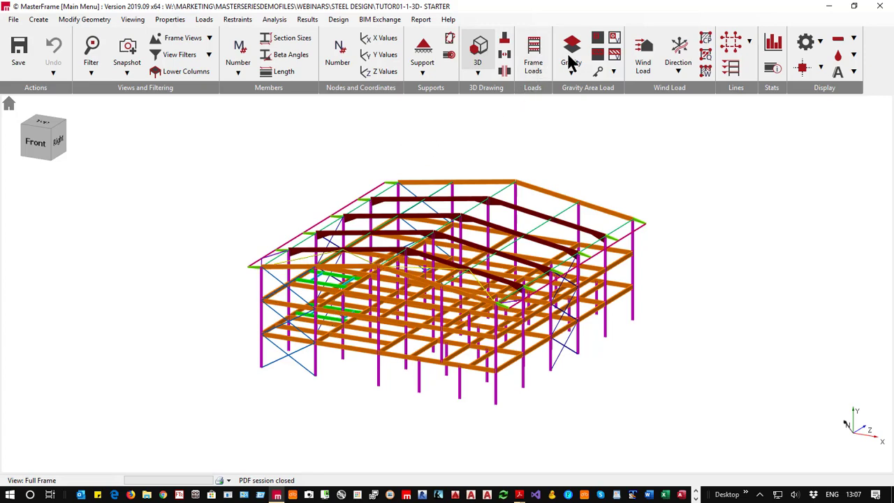
Step: Turn off the 3D member display and the colouring by section, and set the member line thickness to Wire Frame
{"action": "left_click", "coordinate": [481, 53]}
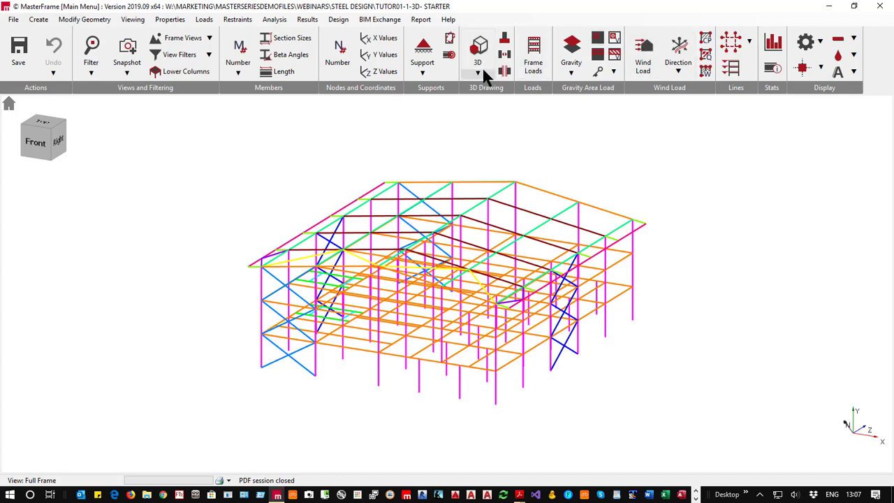
{"action": "left_click", "coordinate": [479, 74]}
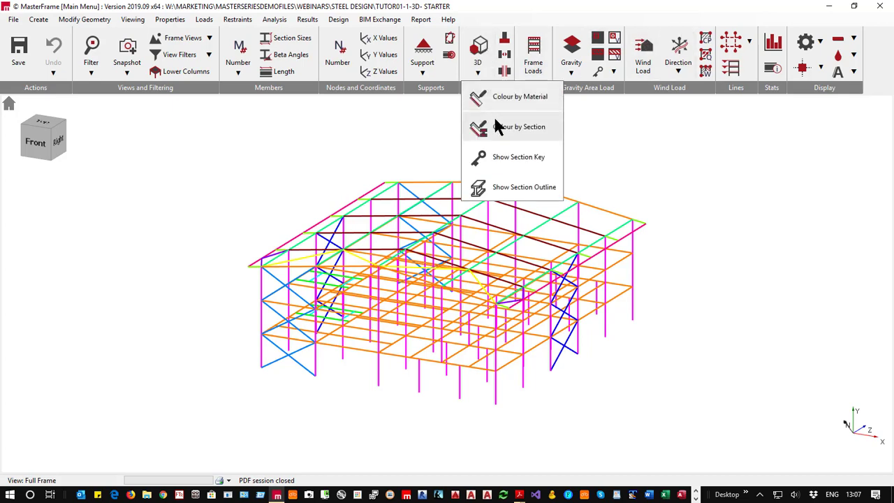
{"action": "left_click", "coordinate": [503, 129]}
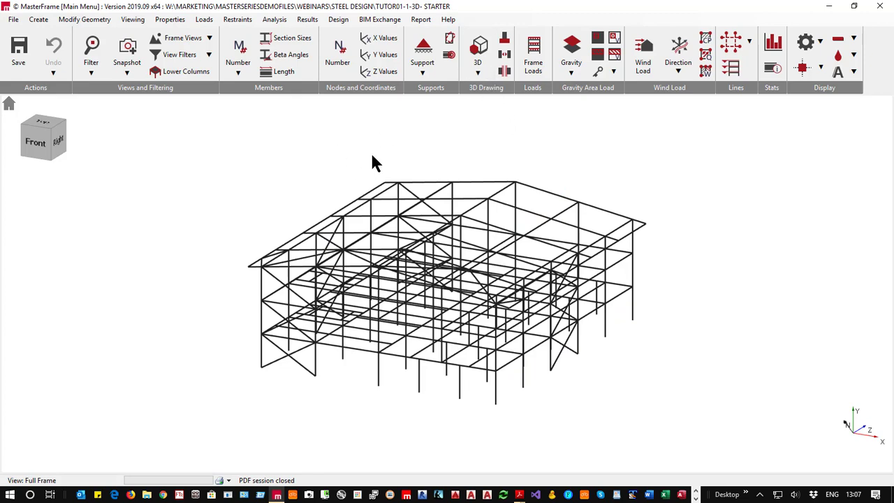
{"action": "left_click", "coordinate": [852, 39]}
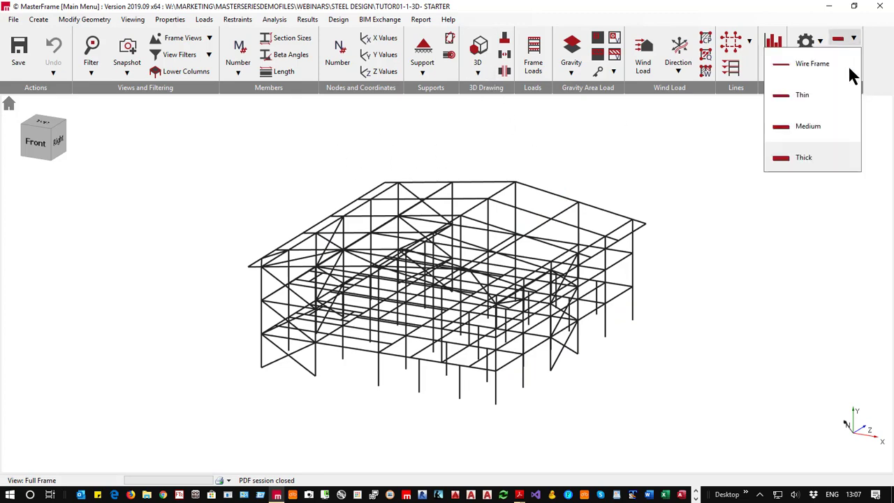
{"action": "left_click", "coordinate": [800, 61]}
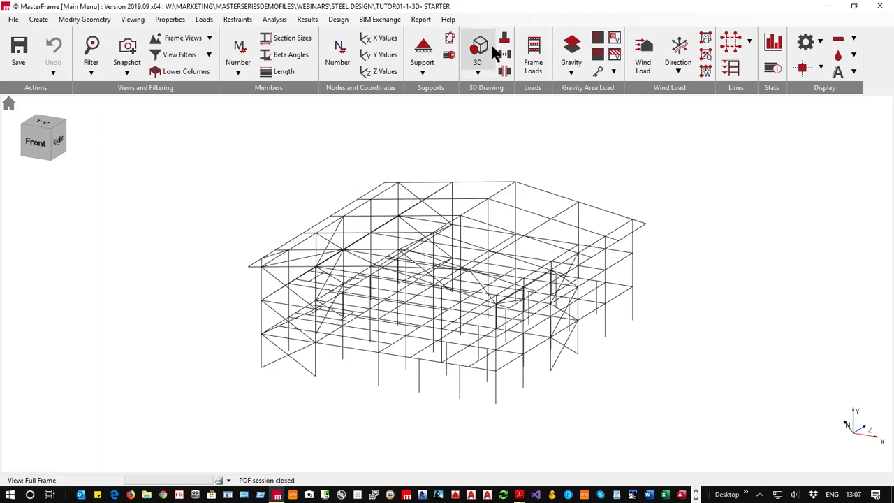
Step: Show the gravity area loads with a colour key that combines Slab Thickness and Imposed Dead plus Live using Multi Select
{"action": "left_click", "coordinate": [571, 50]}
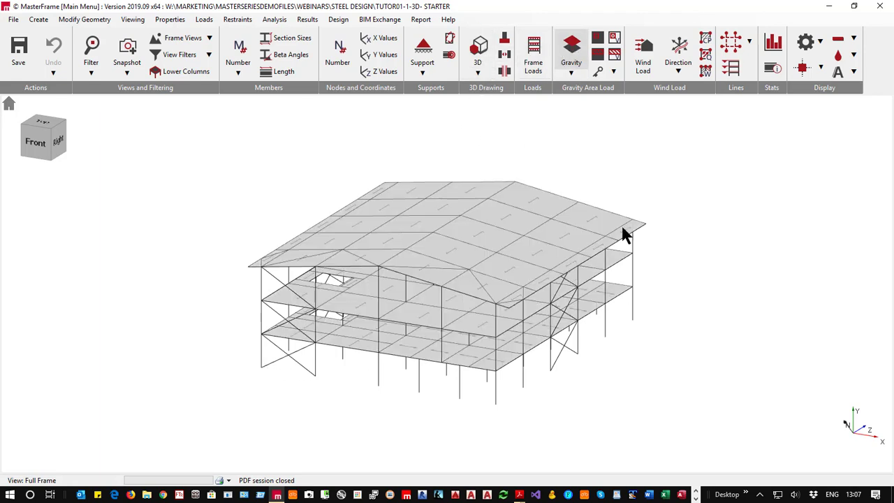
{"action": "left_click", "coordinate": [598, 71]}
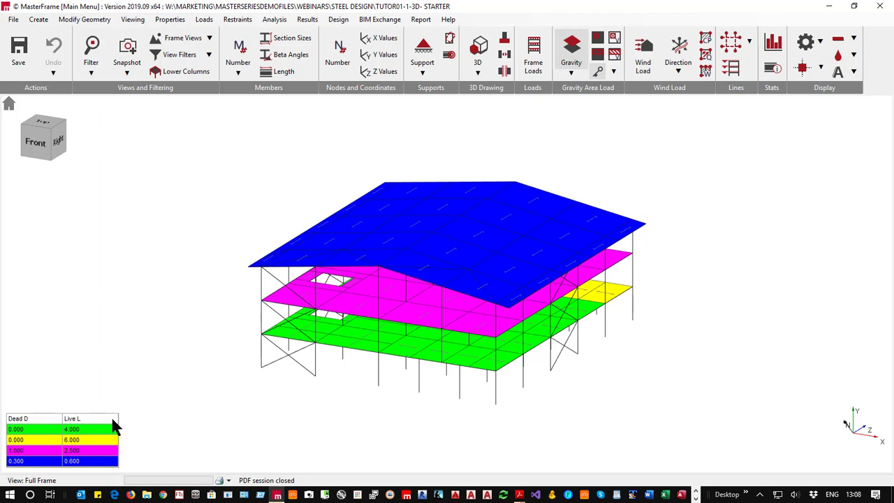
{"action": "left_click", "coordinate": [615, 71]}
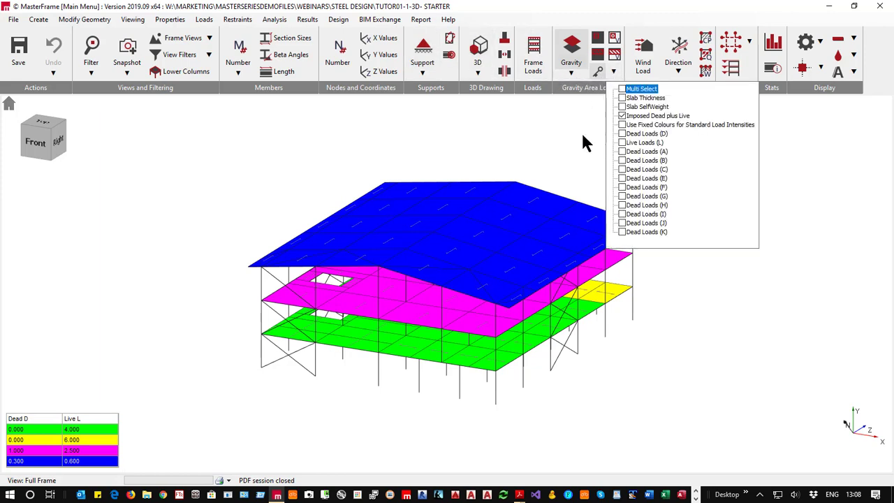
{"action": "left_click", "coordinate": [623, 106]}
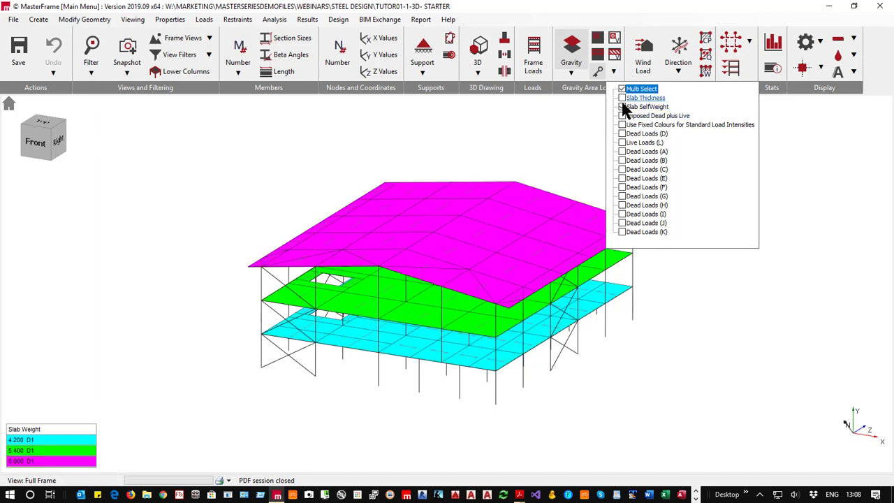
{"action": "left_click", "coordinate": [623, 98]}
{"action": "left_click", "coordinate": [622, 107]}
{"action": "left_click", "coordinate": [622, 116]}
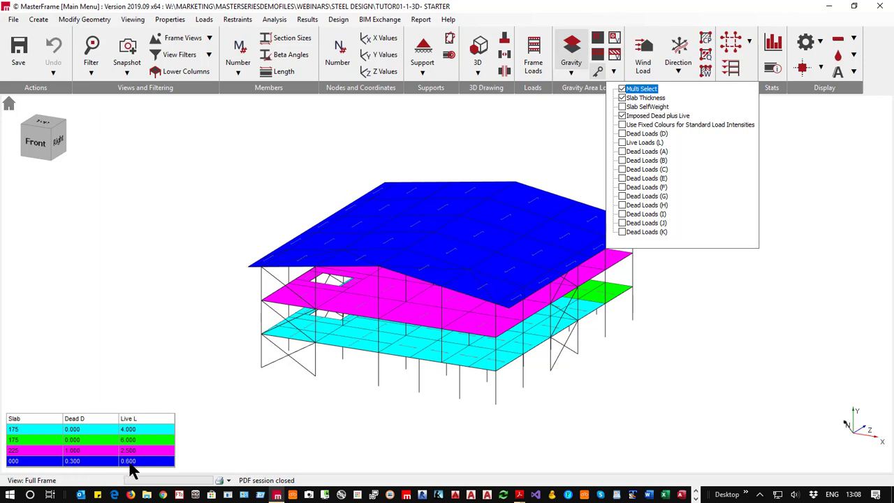
{"action": "left_click", "coordinate": [503, 126]}
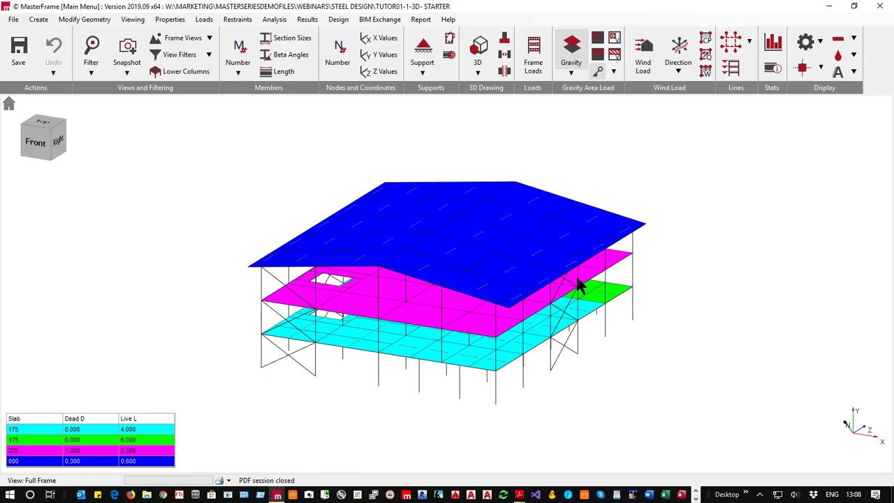
Step: Display the line loads on the floor panels and examine them along the perimeters, around the plant area and at the floor openings
{"action": "middle_click_drag", "start_coordinate": [571, 296], "coordinate": [345, 301]}
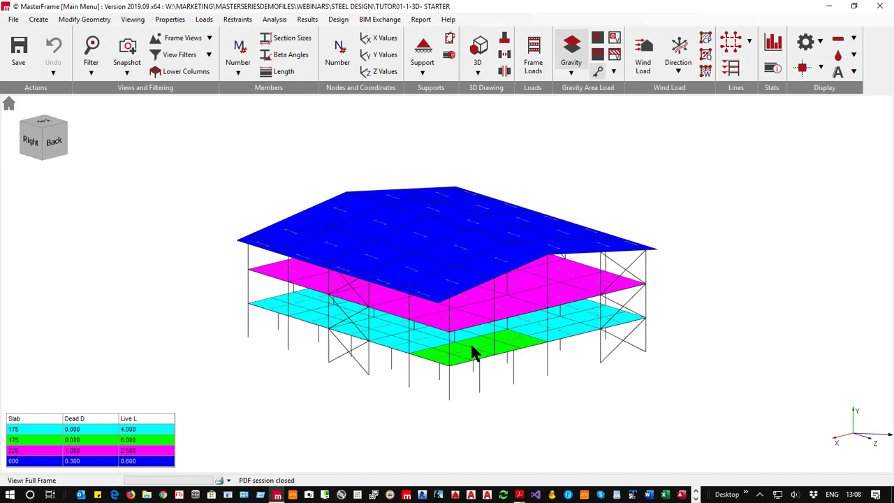
{"action": "left_click", "coordinate": [598, 54]}
{"action": "middle_click_drag", "start_coordinate": [406, 361], "coordinate": [470, 378]}
{"action": "scroll", "coordinate": [502, 365], "scroll_direction": "up", "scroll_amount": 5}
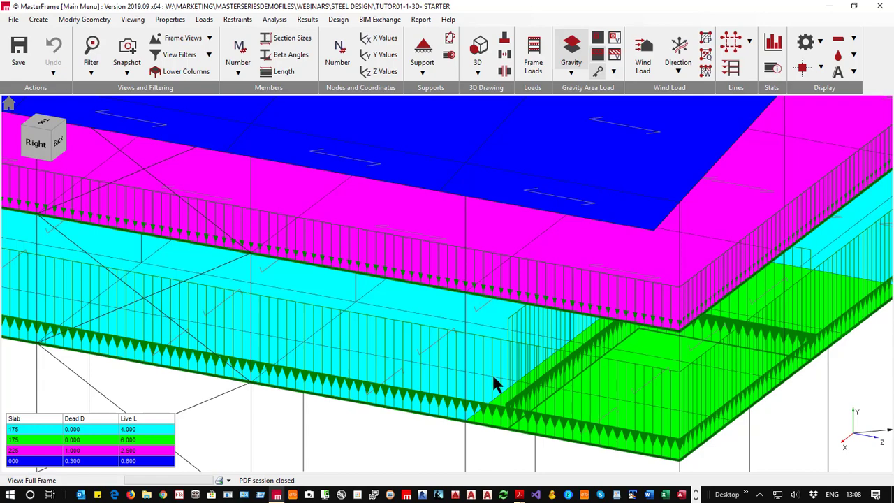
{"action": "scroll", "coordinate": [432, 358], "scroll_direction": "down", "scroll_amount": 5}
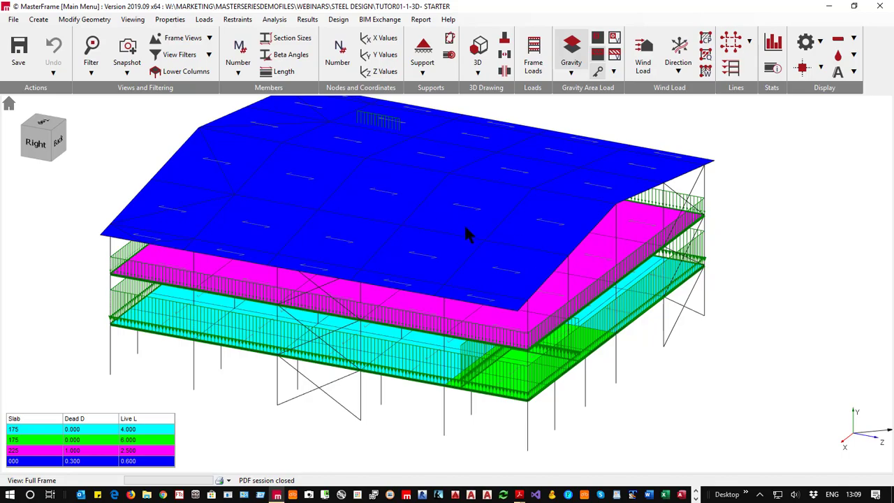
{"action": "middle_click_drag", "start_coordinate": [473, 230], "coordinate": [35, 202]}
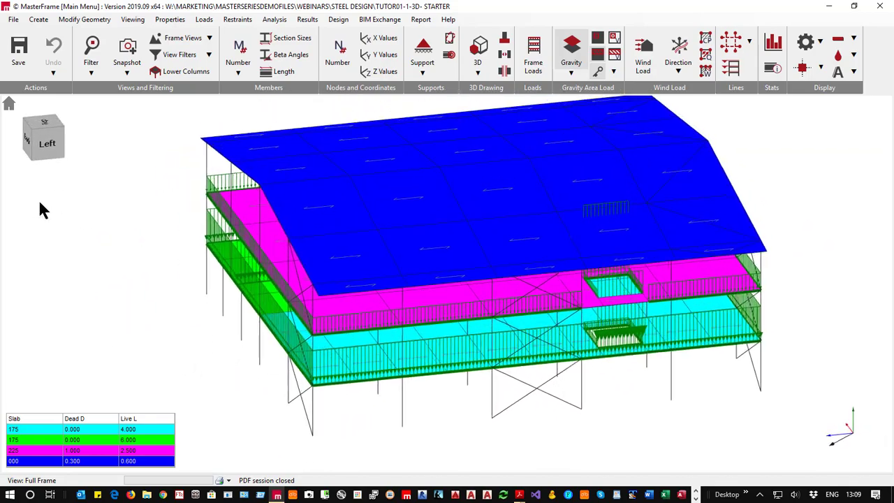
{"action": "scroll", "coordinate": [613, 301], "scroll_direction": "up", "scroll_amount": 5}
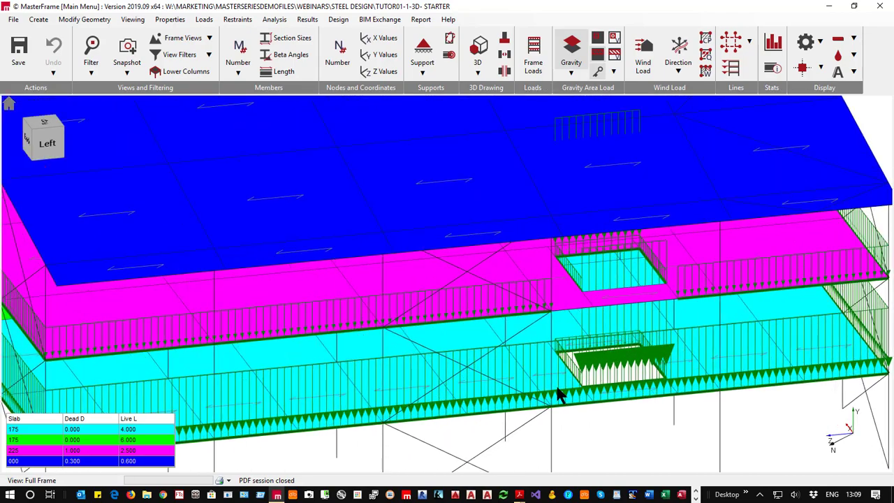
{"action": "middle_click_drag", "start_coordinate": [534, 400], "coordinate": [314, 375]}
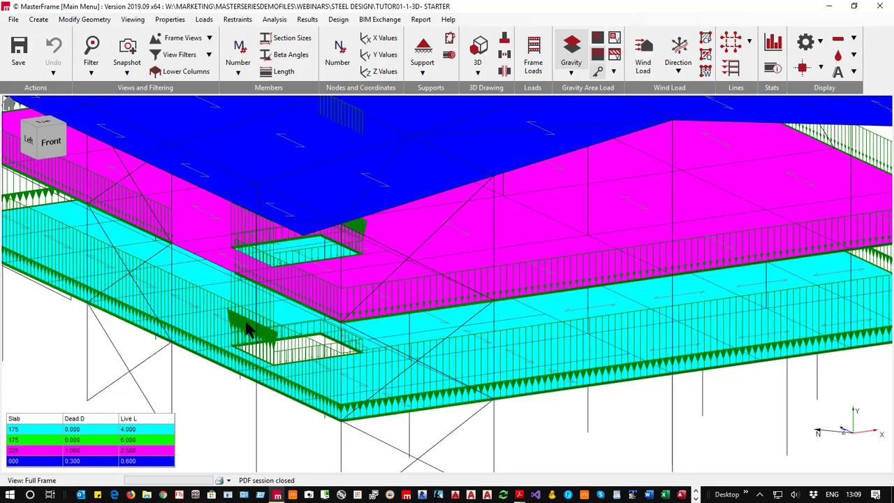
{"action": "middle_click_drag", "start_coordinate": [272, 356], "coordinate": [139, 217]}
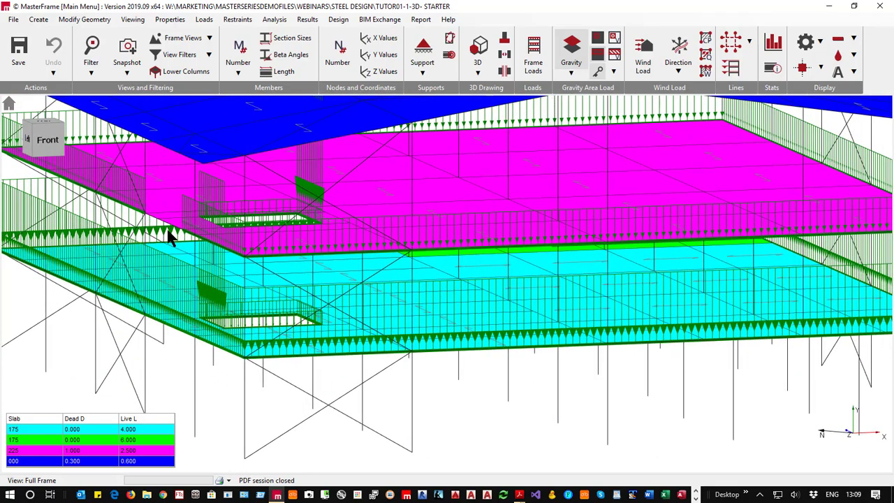
Step: Open the line loads on panels for editing and select the Second Floor Perimeter Walls load set in the model
{"action": "left_click", "coordinate": [204, 20]}
{"action": "mouse_move", "coordinate": [266, 116]}
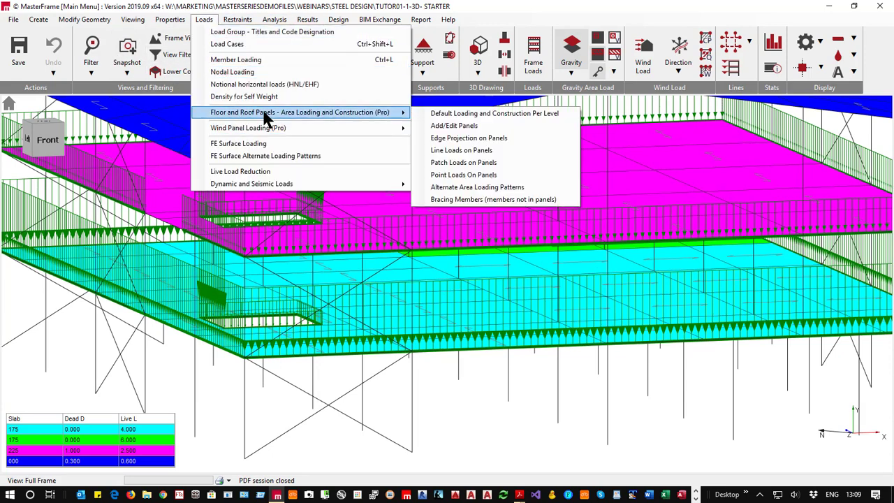
{"action": "left_click", "coordinate": [465, 151]}
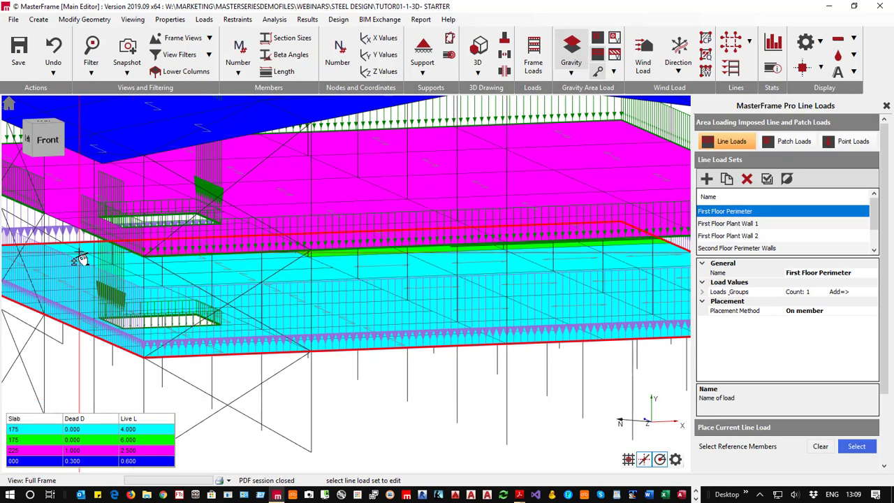
{"action": "left_click", "coordinate": [35, 210]}
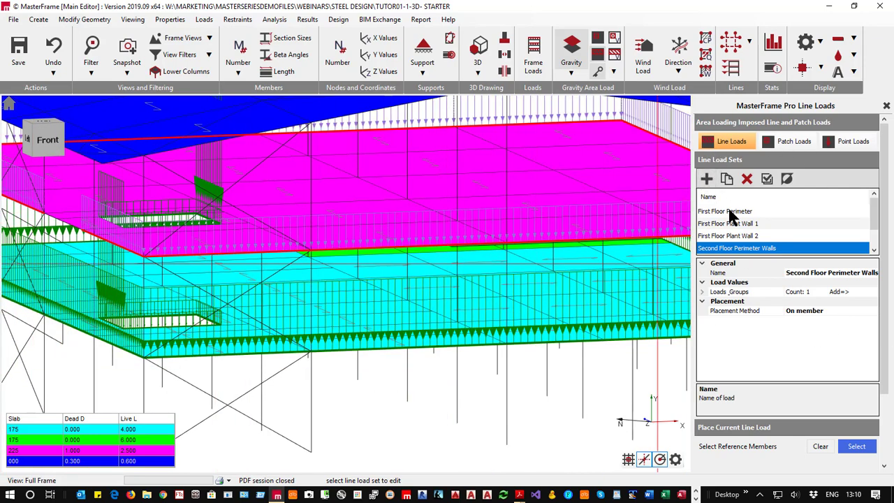
Step: Start selecting reference members for the Second Floor Perimeter Walls line load and hide the gravity area panels
{"action": "left_click", "coordinate": [846, 447]}
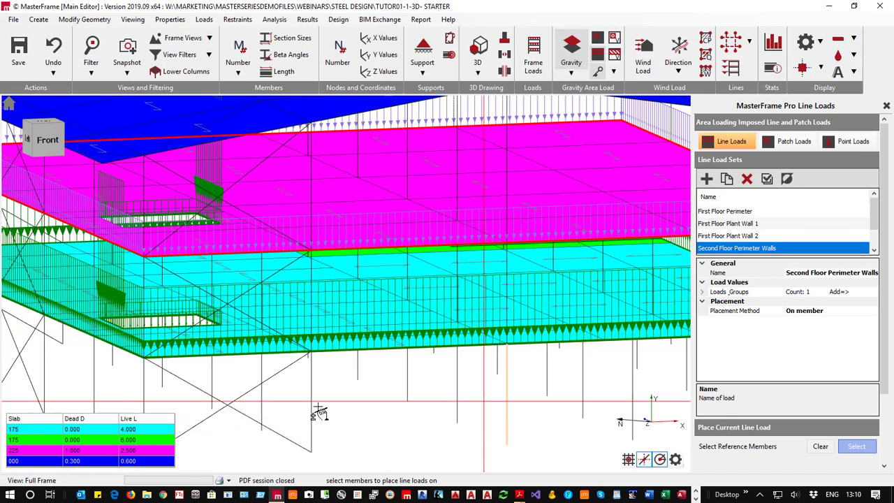
{"action": "scroll", "coordinate": [190, 252], "scroll_direction": "down", "scroll_amount": 3}
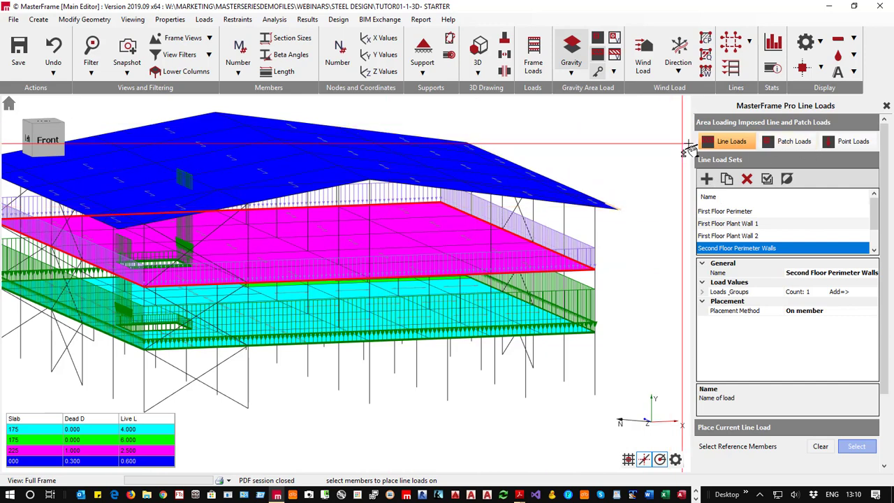
{"action": "left_click", "coordinate": [572, 47]}
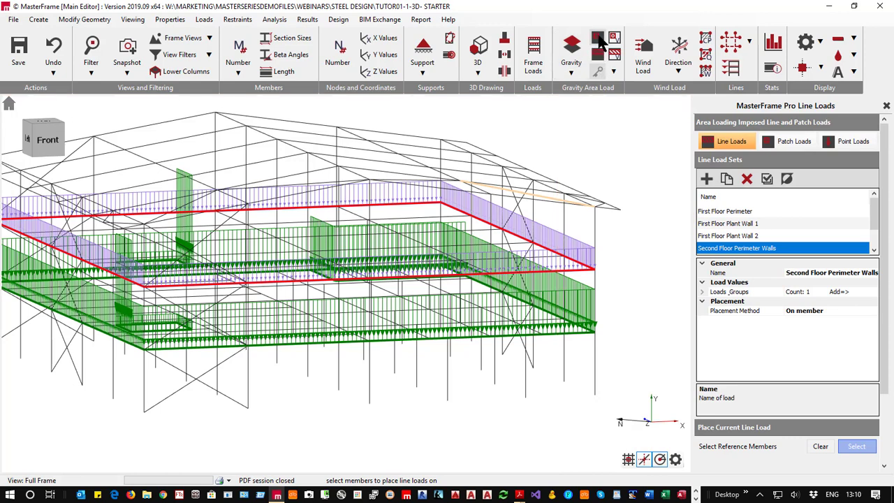
Step: Switch to patch load editing and show the frame in top view, closer in on the floor opening
{"action": "left_click", "coordinate": [794, 141]}
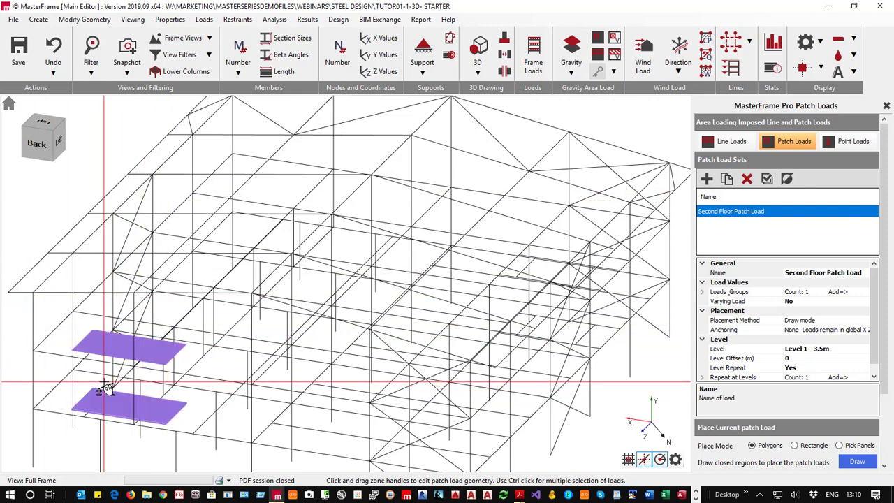
{"action": "left_click", "coordinate": [44, 124]}
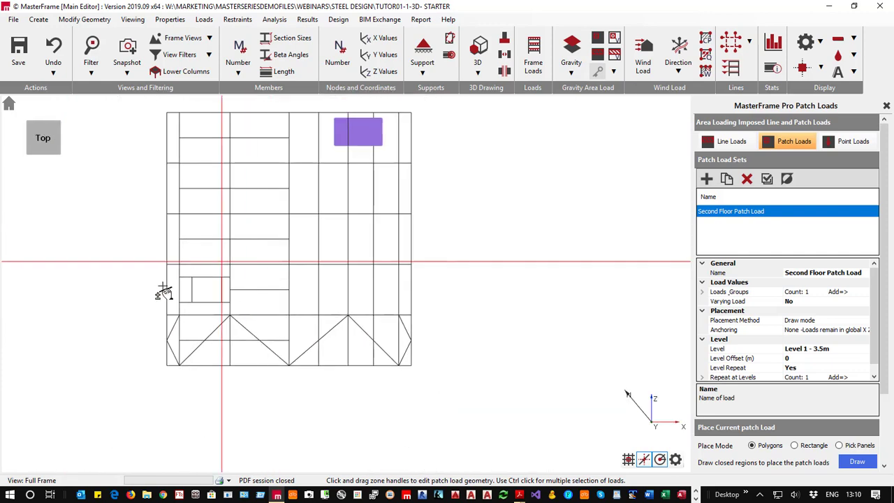
{"action": "scroll", "coordinate": [191, 282], "scroll_direction": "up", "scroll_amount": 2}
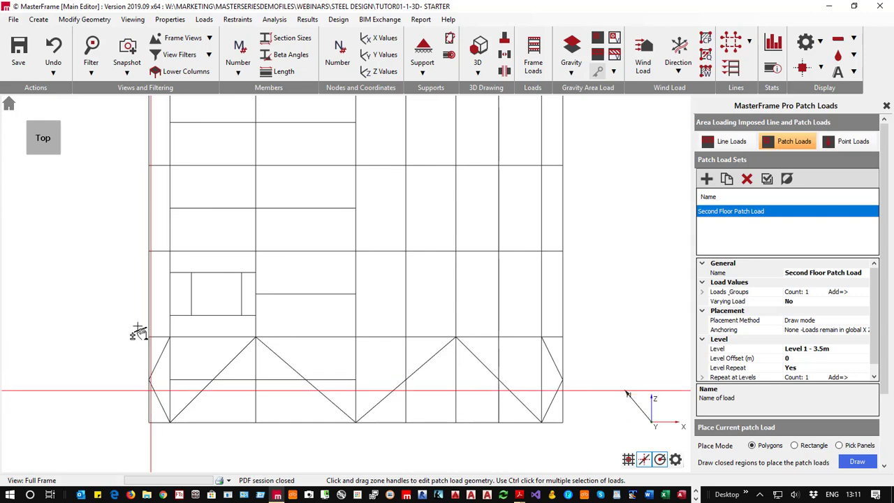
Step: Show the patch loads in 3D, close patch load editing and open the semi-rigid stiff-deck regions
{"action": "left_click", "coordinate": [55, 160]}
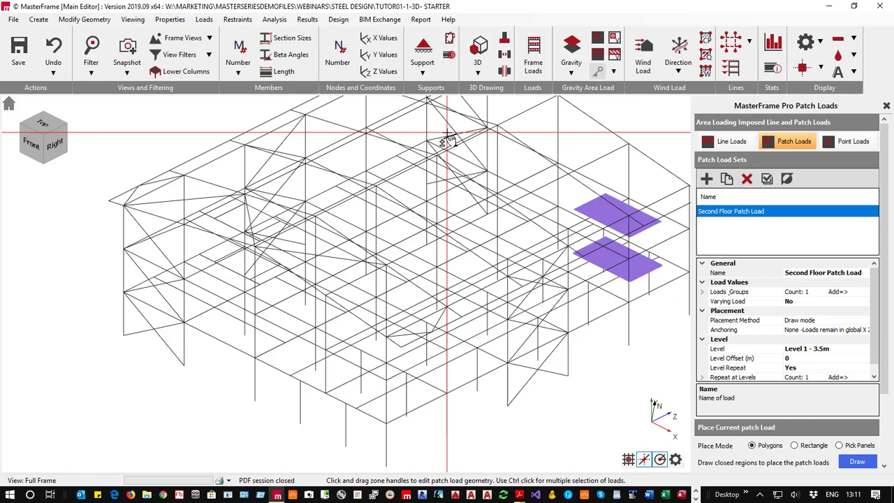
{"action": "left_click", "coordinate": [887, 106]}
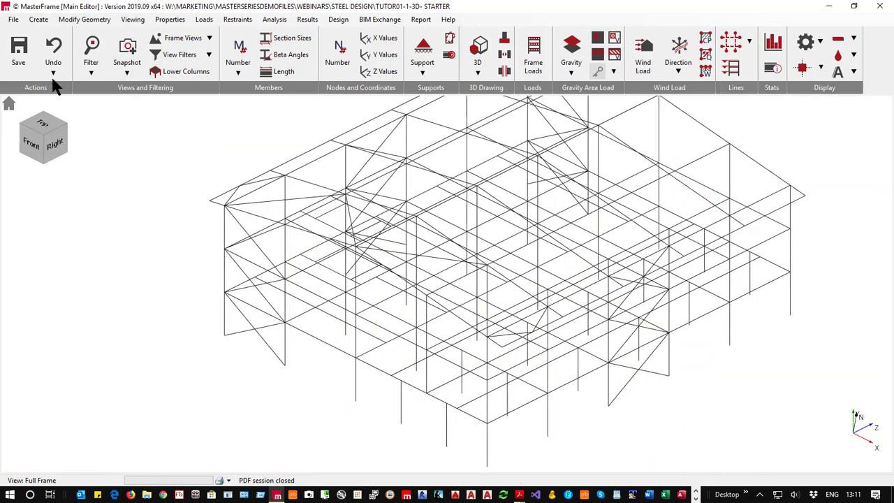
{"action": "left_click", "coordinate": [102, 21]}
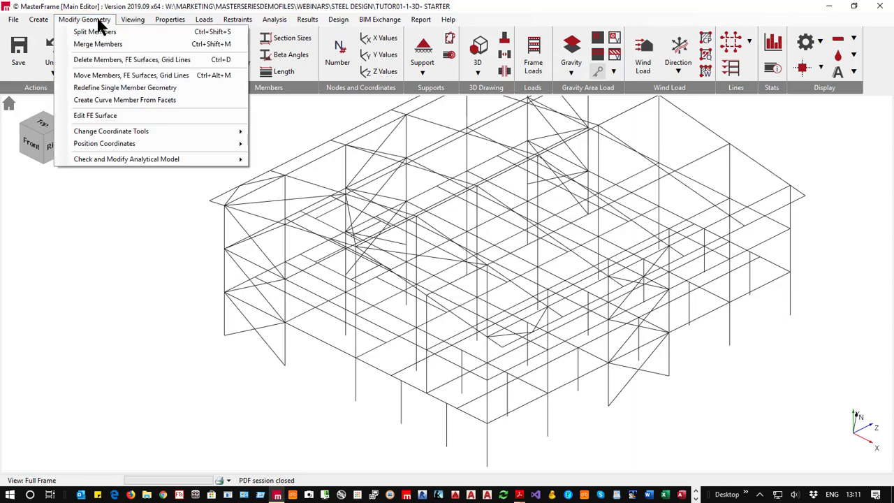
{"action": "mouse_move", "coordinate": [170, 19]}
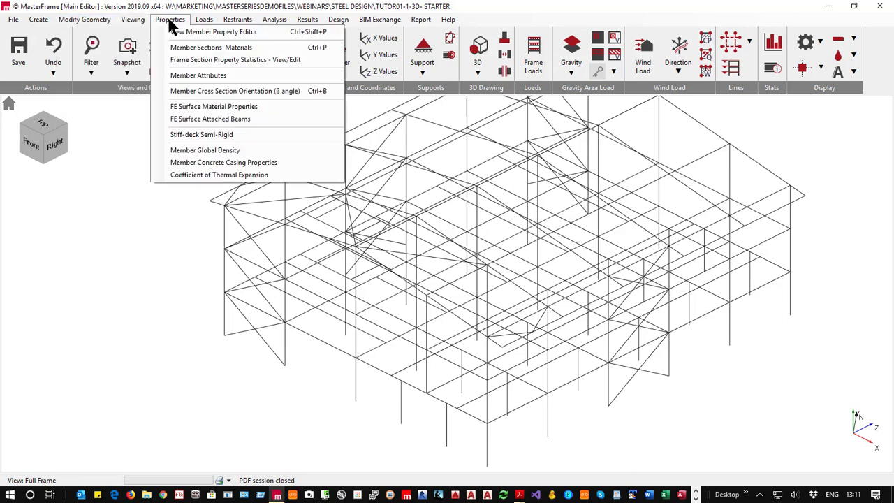
{"action": "left_click", "coordinate": [209, 133]}
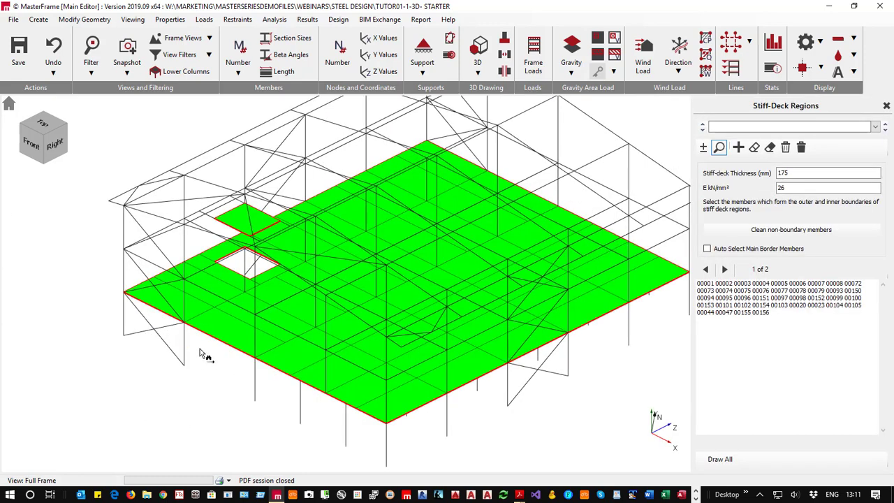
{"action": "middle_click_drag", "start_coordinate": [244, 366], "coordinate": [280, 350]}
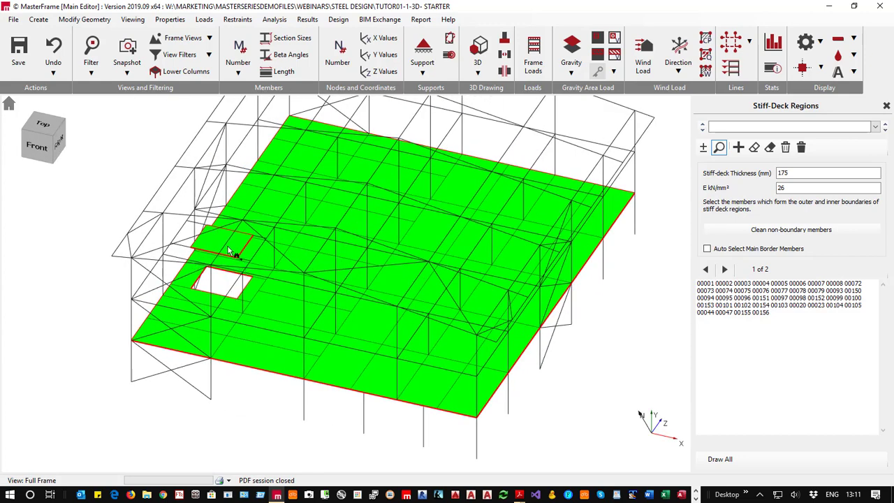
Step: Remove the members around the upper-floor opening from the boundary of the first stiff-deck region
{"action": "left_click", "coordinate": [705, 148]}
{"action": "scroll", "coordinate": [203, 265], "scroll_direction": "up", "scroll_amount": 3}
{"action": "scroll", "coordinate": [203, 266], "scroll_direction": "up", "scroll_amount": 2}
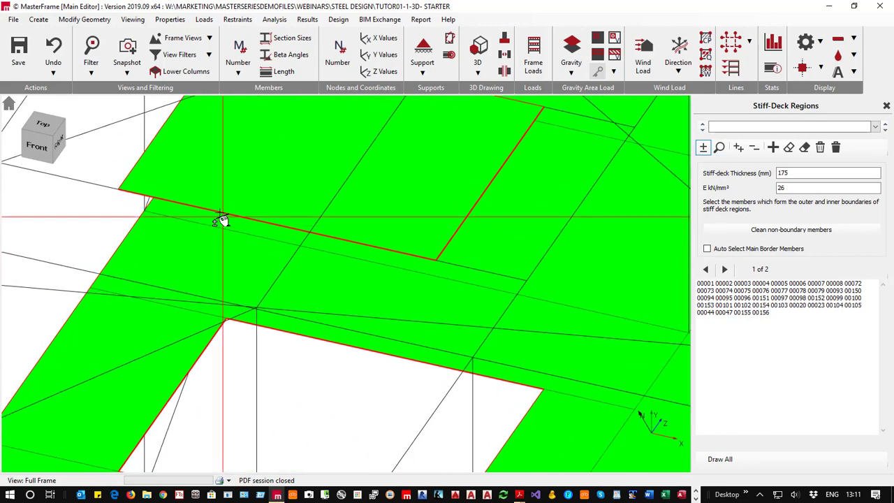
{"action": "left_click", "coordinate": [460, 225]}
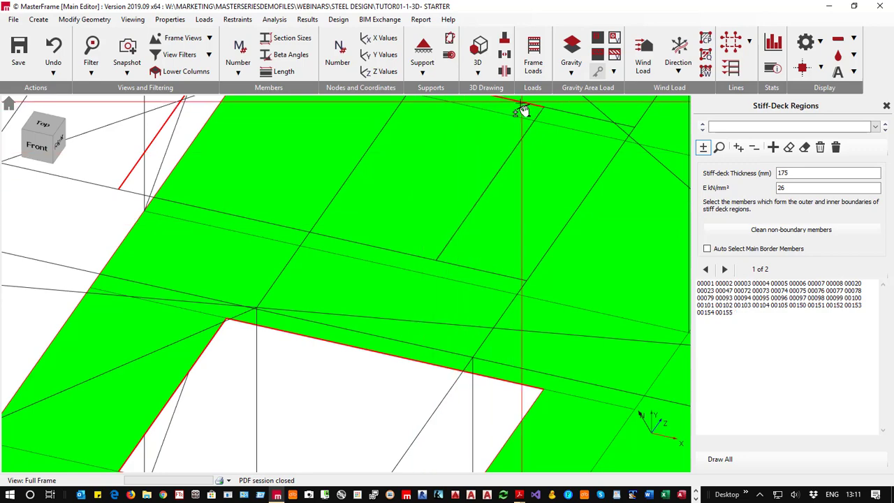
{"action": "left_click", "coordinate": [155, 138]}
{"action": "scroll", "coordinate": [109, 245], "scroll_direction": "down", "scroll_amount": 2}
{"action": "scroll", "coordinate": [110, 180], "scroll_direction": "down", "scroll_amount": 2}
{"action": "scroll", "coordinate": [210, 210], "scroll_direction": "up", "scroll_amount": 4}
{"action": "scroll", "coordinate": [194, 203], "scroll_direction": "down", "scroll_amount": 6}
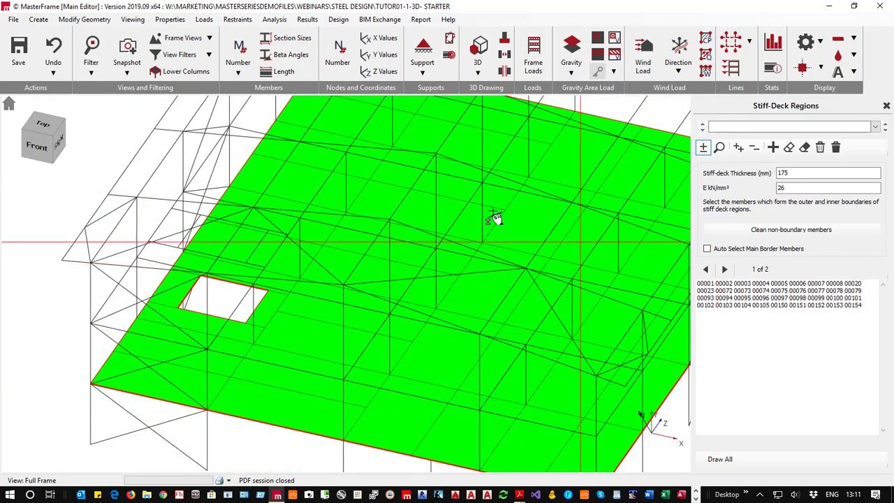
{"action": "left_click", "coordinate": [800, 173]}
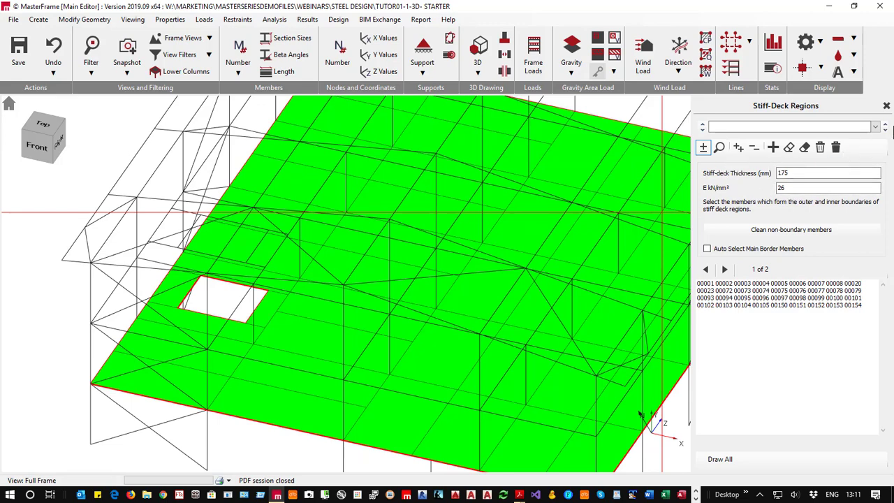
Step: Add the four members around the floor opening to the second stiff-deck region to form a hole, and close stiff-deck editing
{"action": "left_click", "coordinate": [885, 129]}
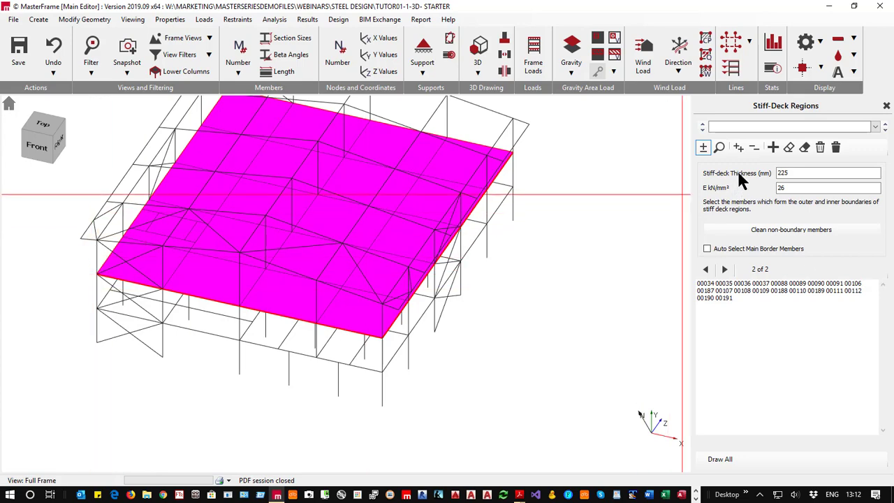
{"action": "scroll", "coordinate": [162, 212], "scroll_direction": "up", "scroll_amount": 6}
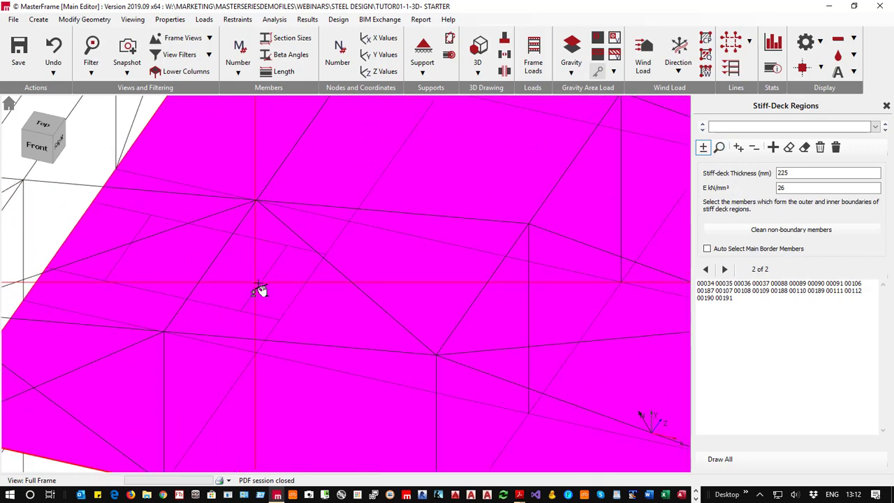
{"action": "left_click", "coordinate": [261, 283]}
{"action": "left_click", "coordinate": [259, 236]}
{"action": "left_click", "coordinate": [136, 235]}
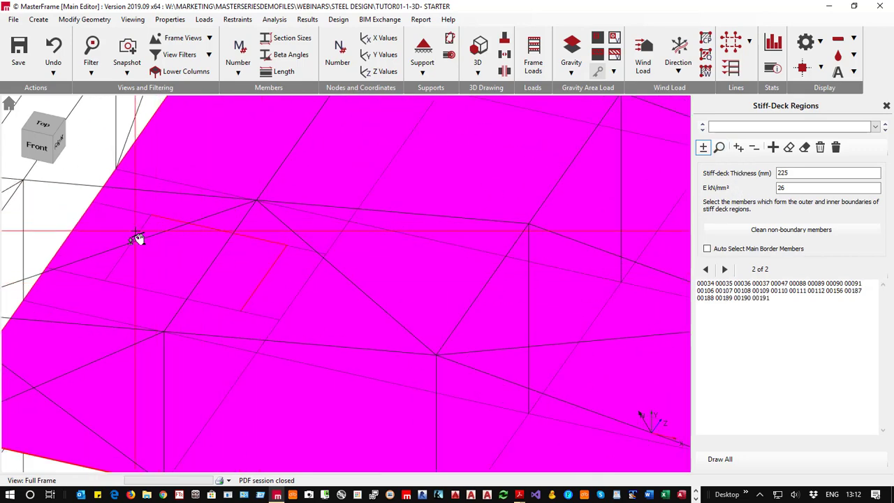
{"action": "left_click", "coordinate": [111, 276]}
{"action": "left_click", "coordinate": [113, 274]}
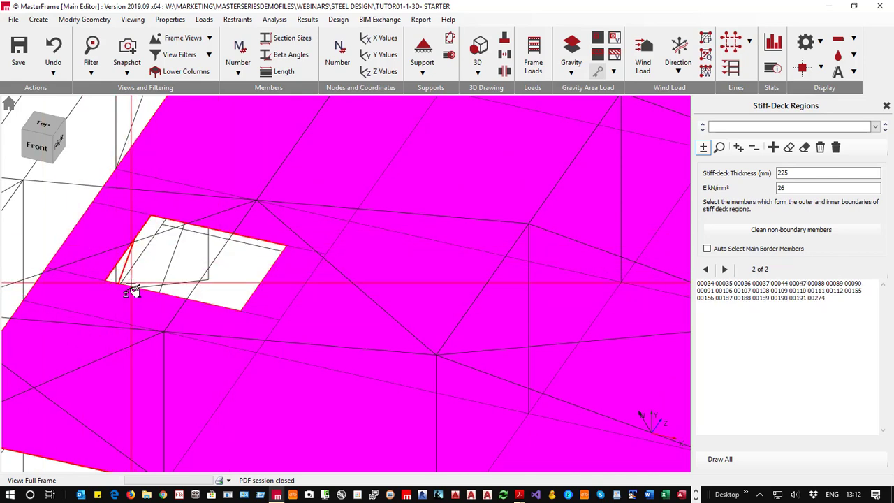
{"action": "scroll", "coordinate": [106, 301], "scroll_direction": "down", "scroll_amount": 4}
{"action": "middle_click_drag", "start_coordinate": [173, 321], "coordinate": [152, 282]}
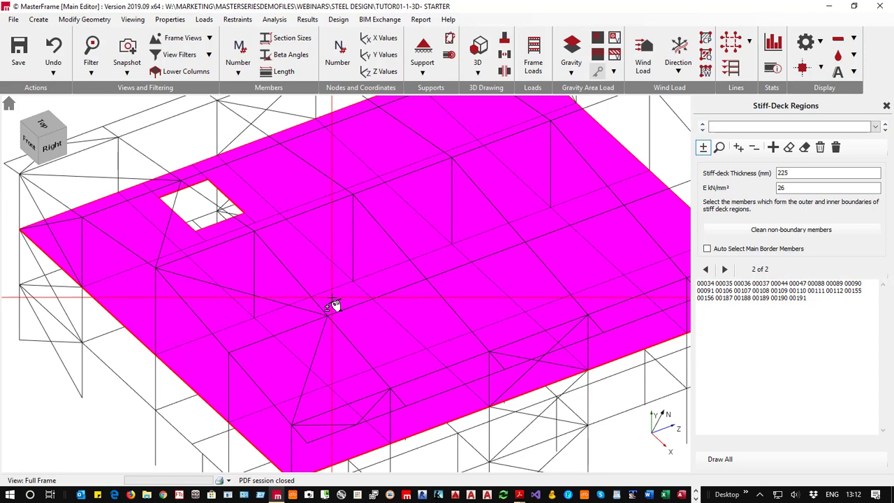
{"action": "scroll", "coordinate": [377, 308], "scroll_direction": "down", "scroll_amount": 3}
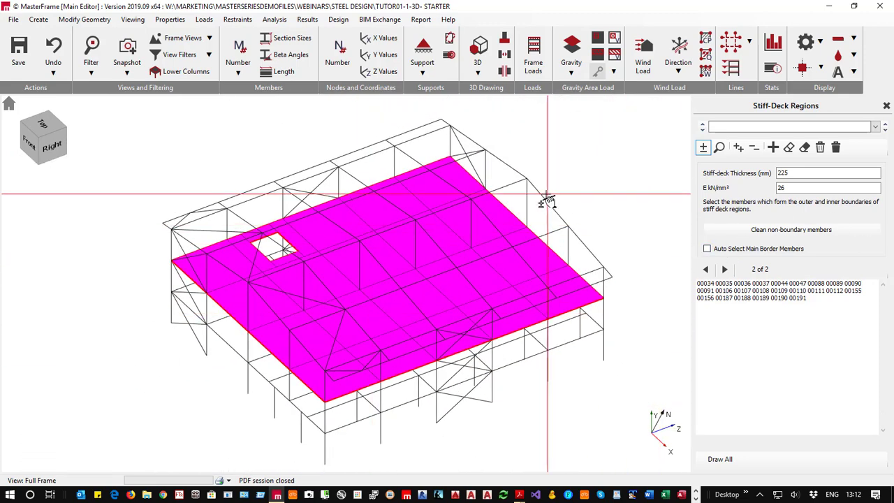
{"action": "left_click_drag", "start_coordinate": [368, 253], "coordinate": [433, 238]}
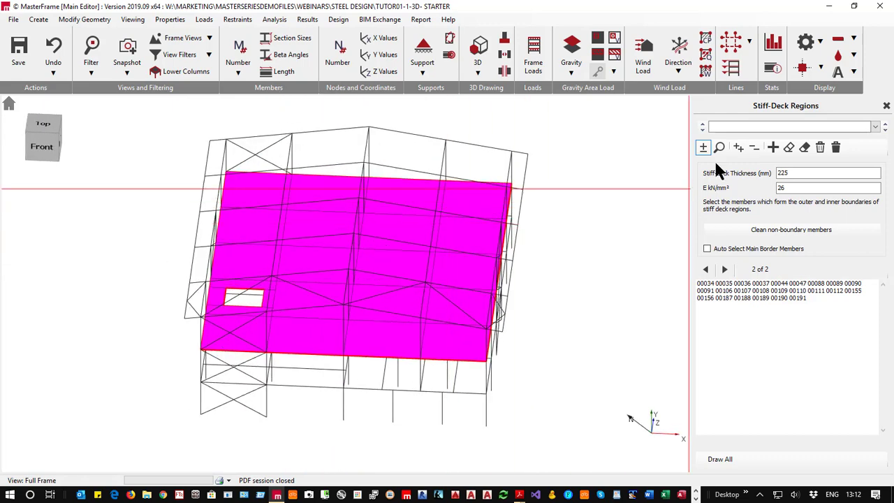
{"action": "left_click", "coordinate": [887, 106]}
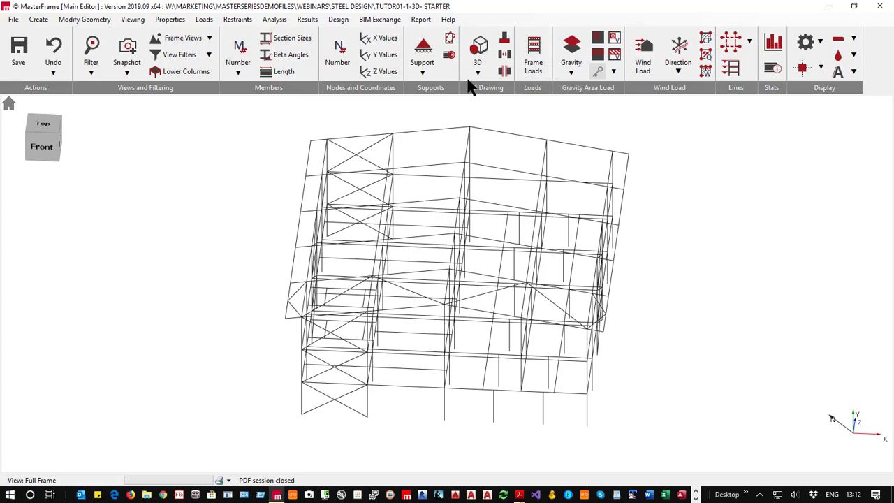
Step: Display the member end releases on the full frame and examine them on the beams, columns and bracing
{"action": "left_click", "coordinate": [449, 54]}
{"action": "middle_click_drag", "start_coordinate": [425, 429], "coordinate": [291, 409]}
{"action": "scroll", "coordinate": [447, 377], "scroll_direction": "up", "scroll_amount": 5}
{"action": "scroll", "coordinate": [506, 380], "scroll_direction": "down", "scroll_amount": 3}
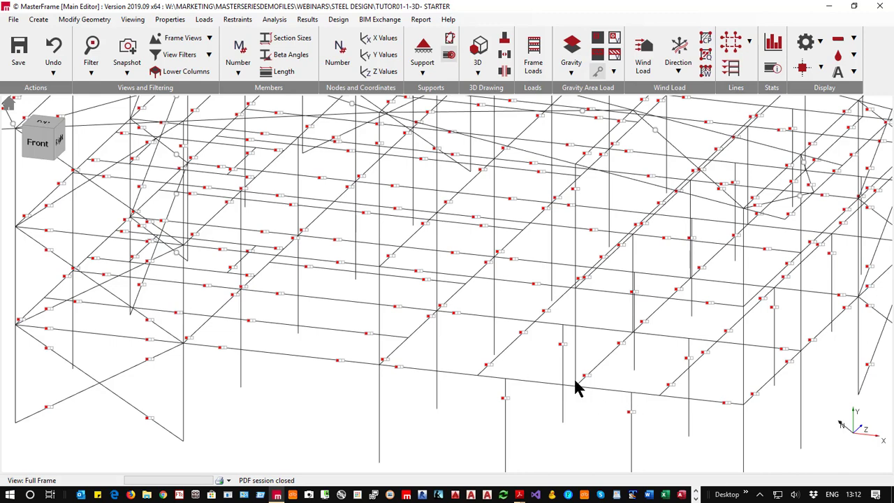
{"action": "left_click", "coordinate": [523, 385]}
{"action": "left_click", "coordinate": [701, 406]}
Step: Show the Plan at Level 1 frame view and examine its member end releases in plan and in 3D
{"action": "left_click", "coordinate": [200, 57]}
{"action": "left_click", "coordinate": [196, 41]}
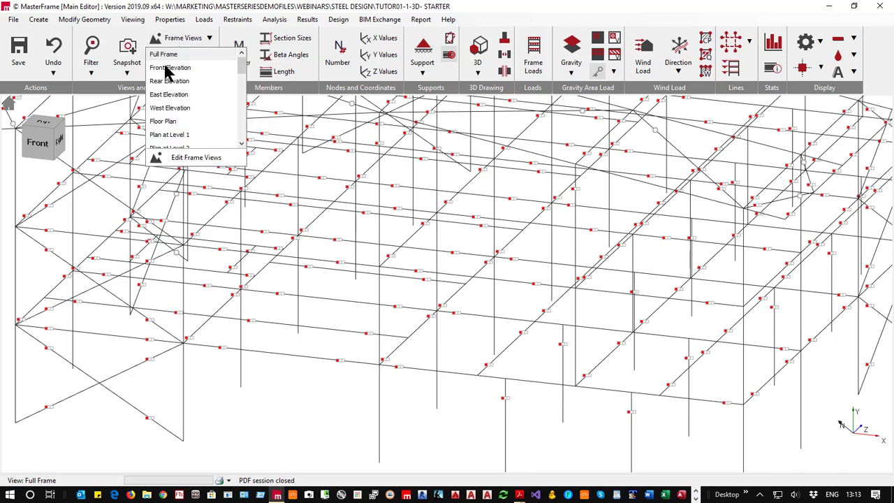
{"action": "scroll", "coordinate": [178, 137], "scroll_direction": "down", "scroll_amount": 2}
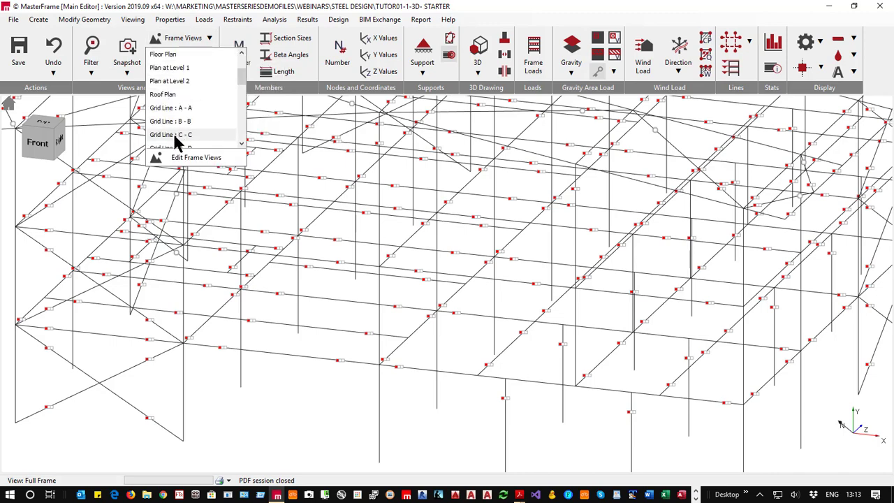
{"action": "left_click", "coordinate": [178, 70]}
{"action": "scroll", "coordinate": [531, 394], "scroll_direction": "up", "scroll_amount": 3}
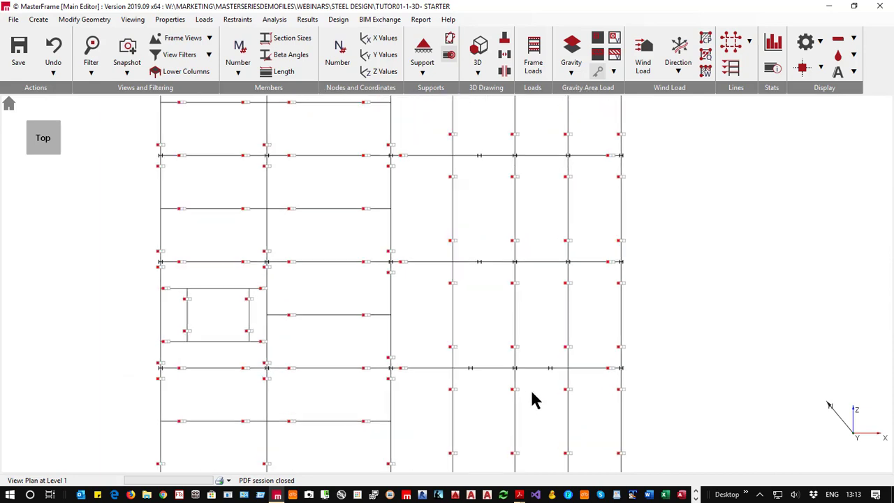
{"action": "scroll", "coordinate": [392, 371], "scroll_direction": "down", "scroll_amount": 1}
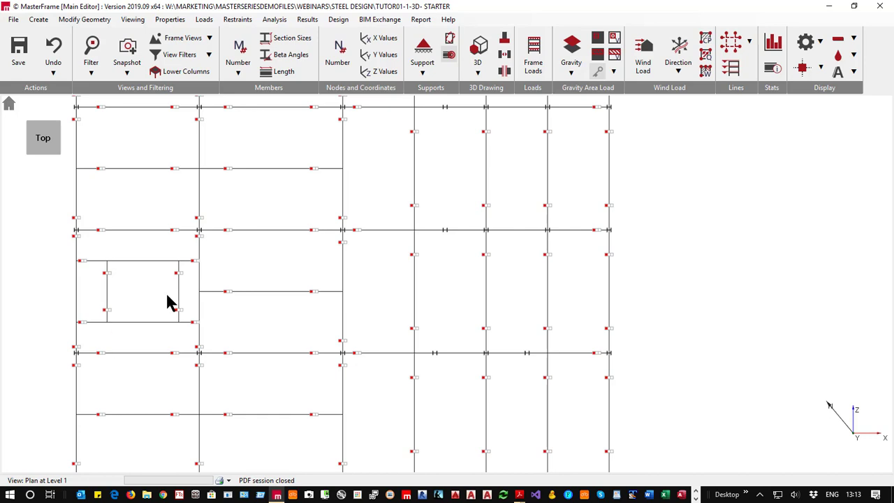
{"action": "left_click", "coordinate": [60, 135]}
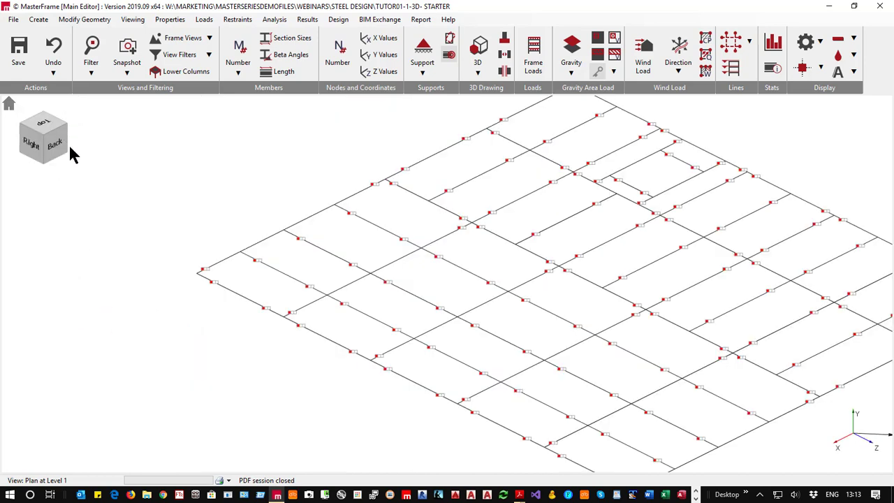
{"action": "scroll", "coordinate": [231, 267], "scroll_direction": "down", "scroll_amount": 3}
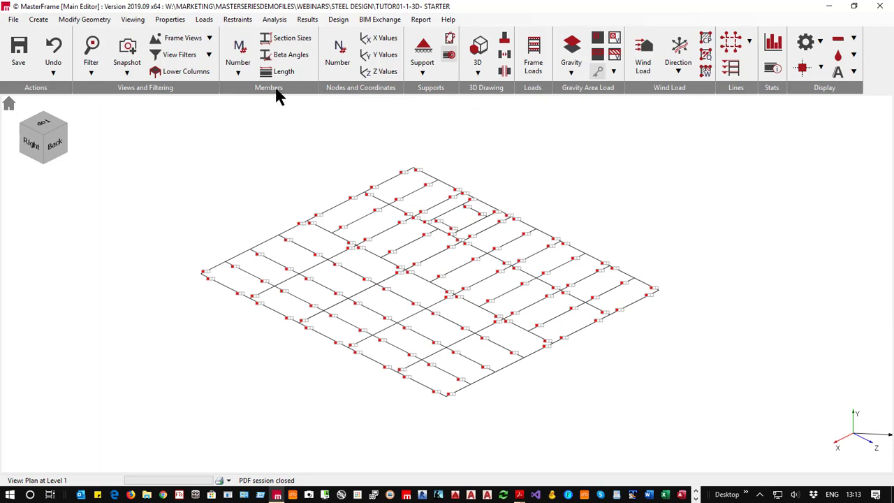
Step: Examine the member end releases in the Plan at Level 2 and Roof Plan frame views, including the roof in 3D
{"action": "left_click", "coordinate": [209, 38]}
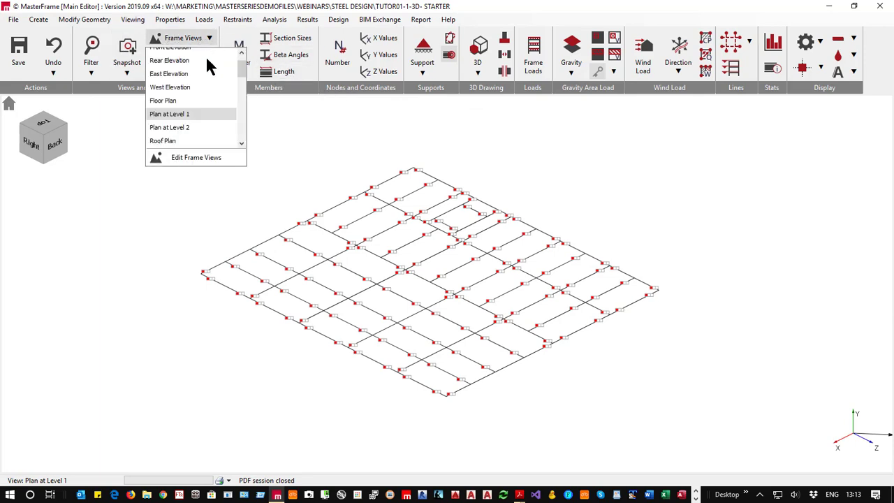
{"action": "left_click", "coordinate": [181, 132]}
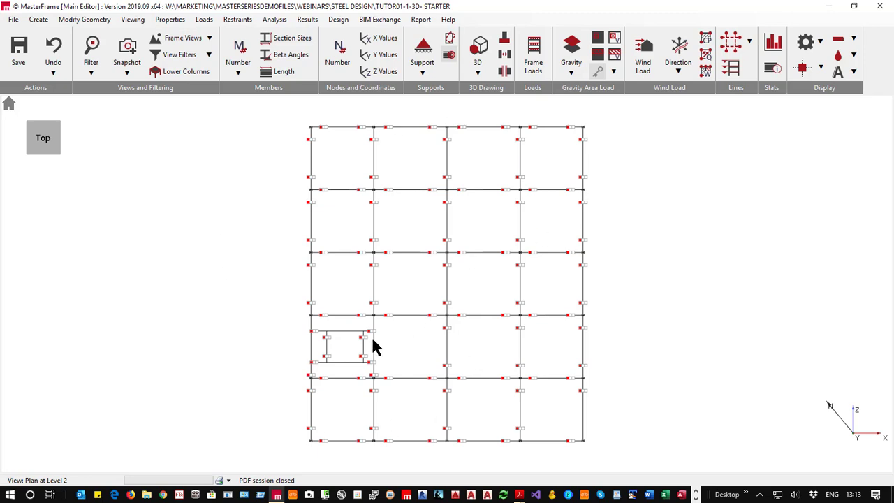
{"action": "left_click", "coordinate": [204, 56]}
{"action": "left_click", "coordinate": [203, 37]}
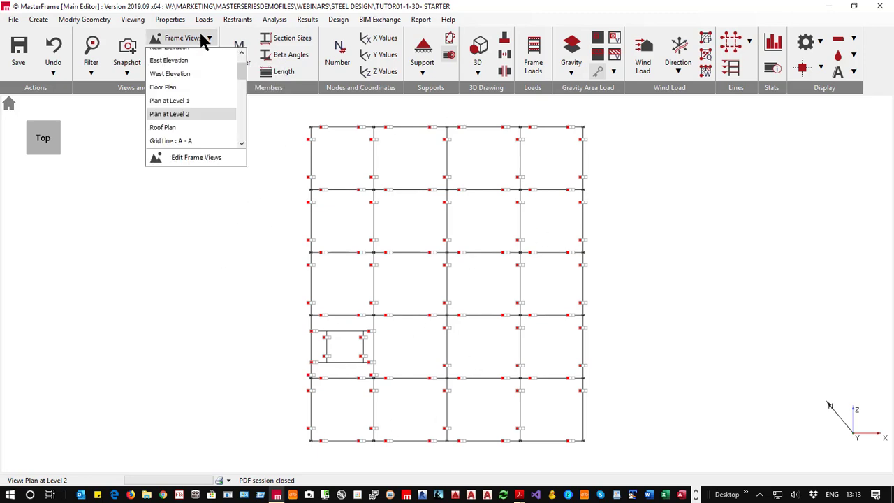
{"action": "left_click", "coordinate": [171, 130]}
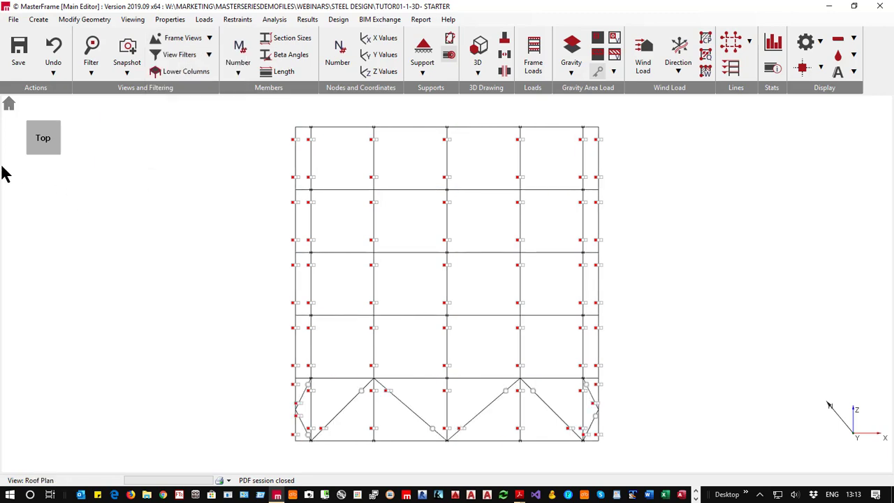
{"action": "left_click", "coordinate": [55, 147]}
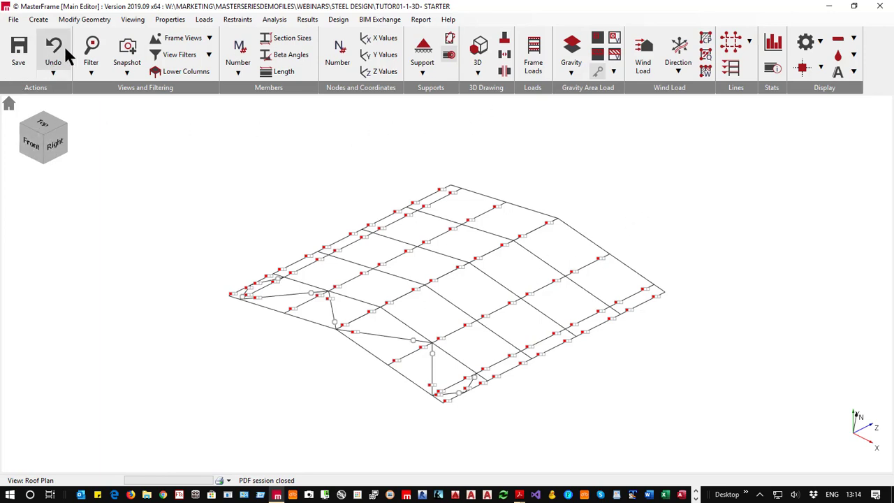
Step: Return to the full frame with the end releases hidden, and display the wind loads on the wall and roof panels
{"action": "left_click", "coordinate": [10, 104]}
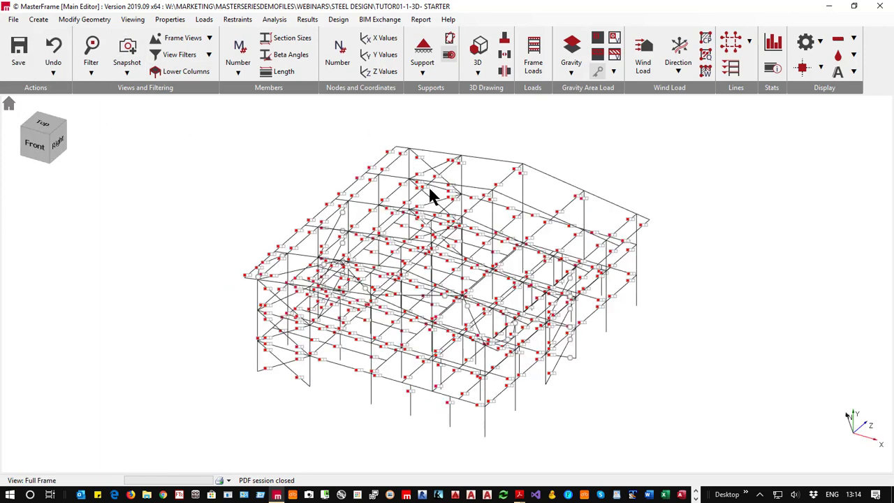
{"action": "left_click", "coordinate": [449, 56]}
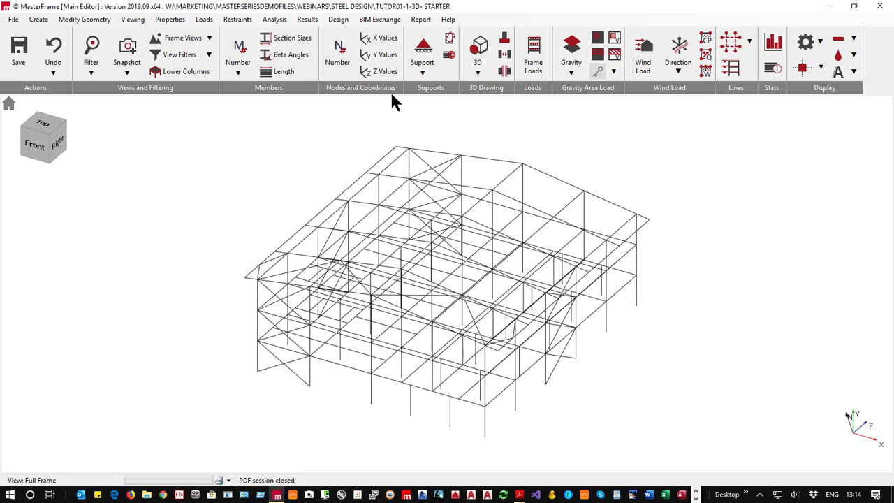
{"action": "left_click", "coordinate": [204, 19]}
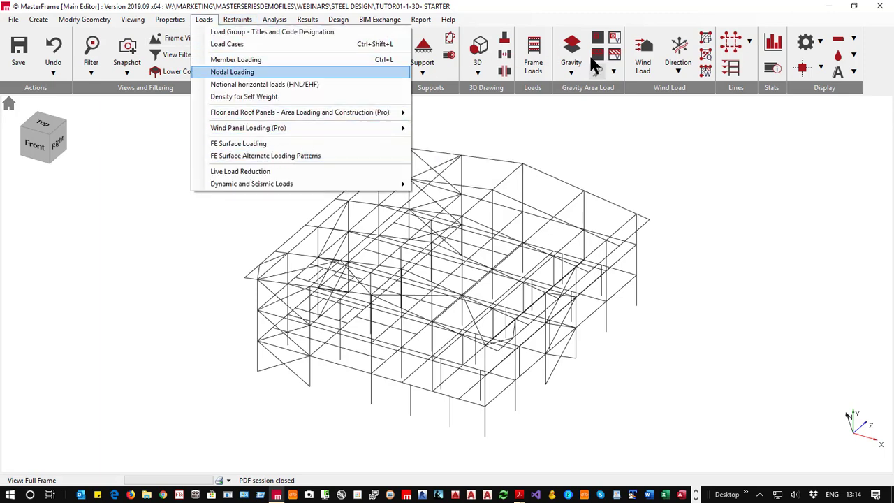
{"action": "left_click", "coordinate": [643, 56]}
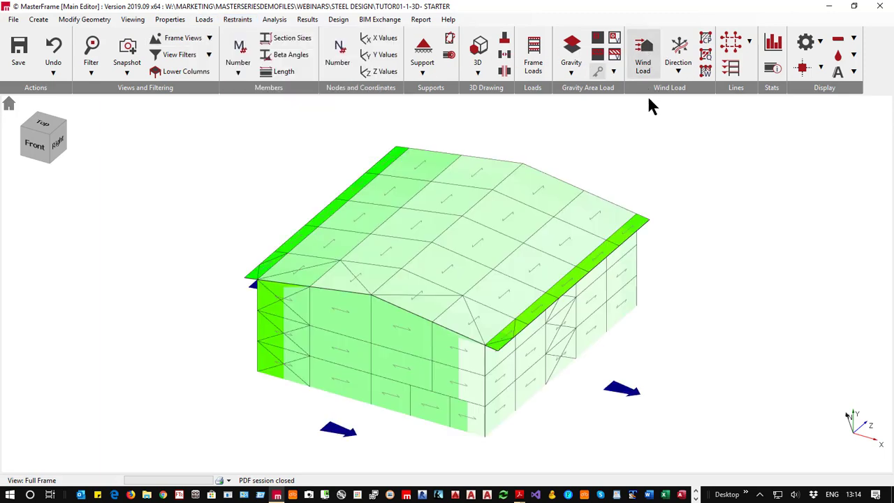
{"action": "middle_click_drag", "start_coordinate": [306, 314], "coordinate": [478, 407]}
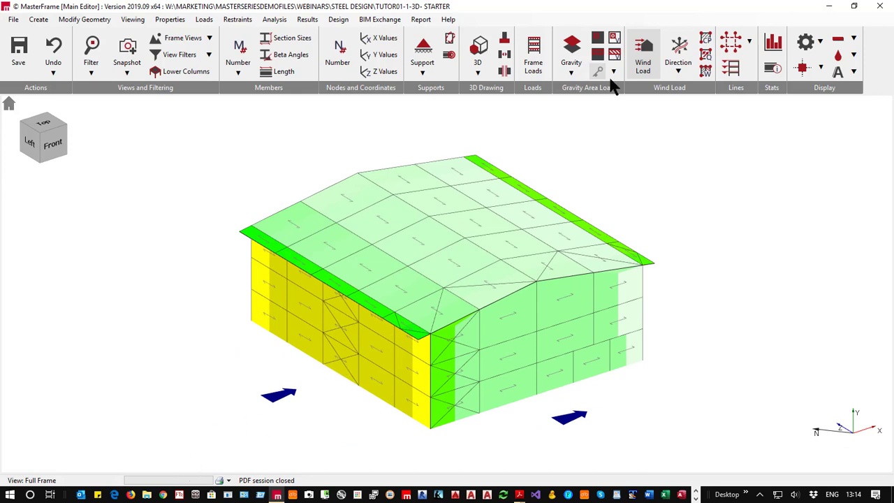
Step: Display the wind pressure coefficient values on the wall and roof panels and examine them on all sides of the building
{"action": "left_click", "coordinate": [706, 40]}
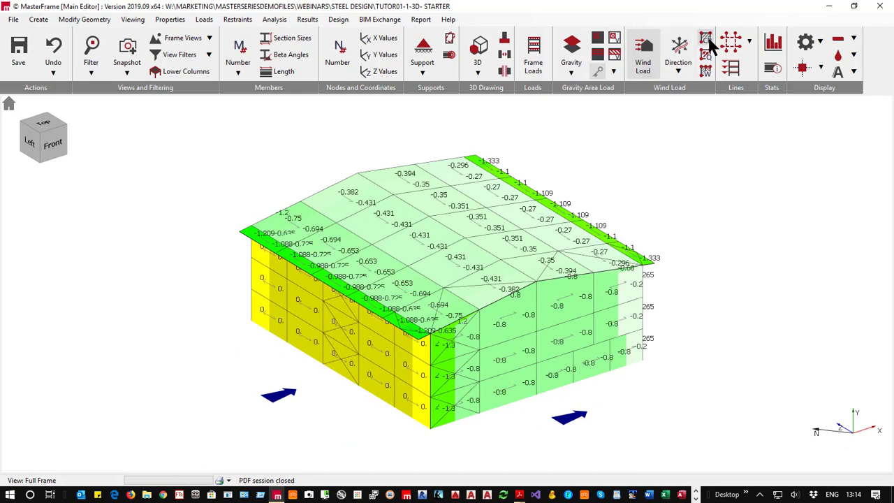
{"action": "scroll", "coordinate": [418, 423], "scroll_direction": "up", "scroll_amount": 5}
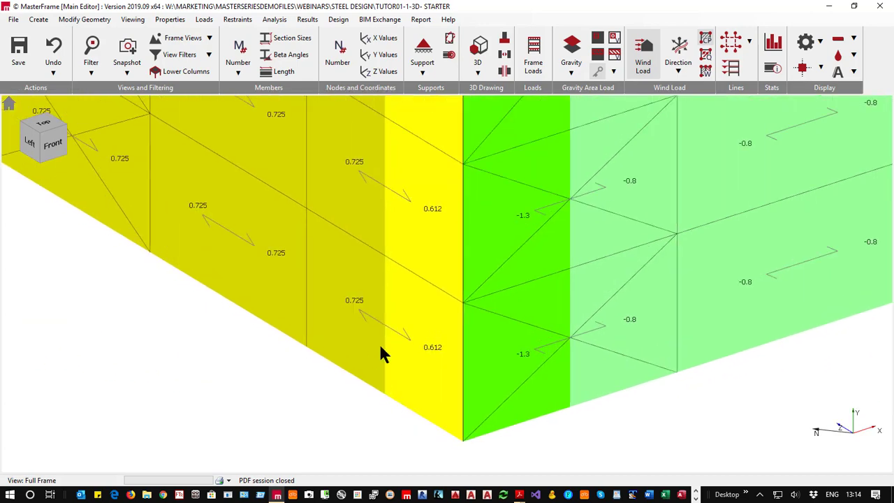
{"action": "scroll", "coordinate": [161, 223], "scroll_direction": "down", "scroll_amount": 5}
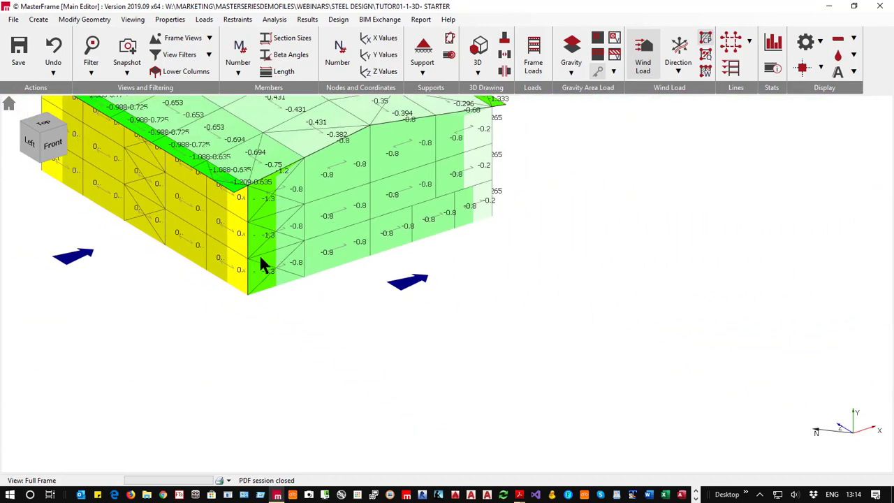
{"action": "middle_click_drag", "start_coordinate": [349, 273], "coordinate": [688, 273]}
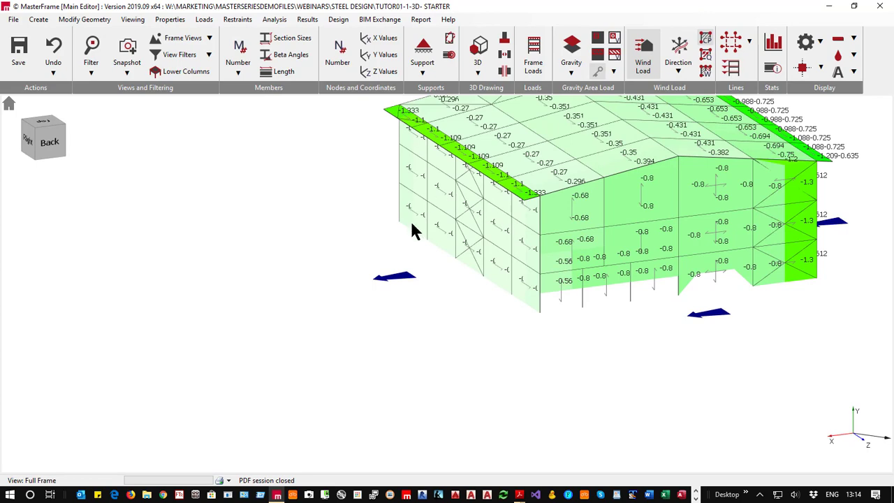
{"action": "middle_click_drag", "start_coordinate": [455, 226], "coordinate": [49, 203]}
{"action": "left_click", "coordinate": [9, 104]}
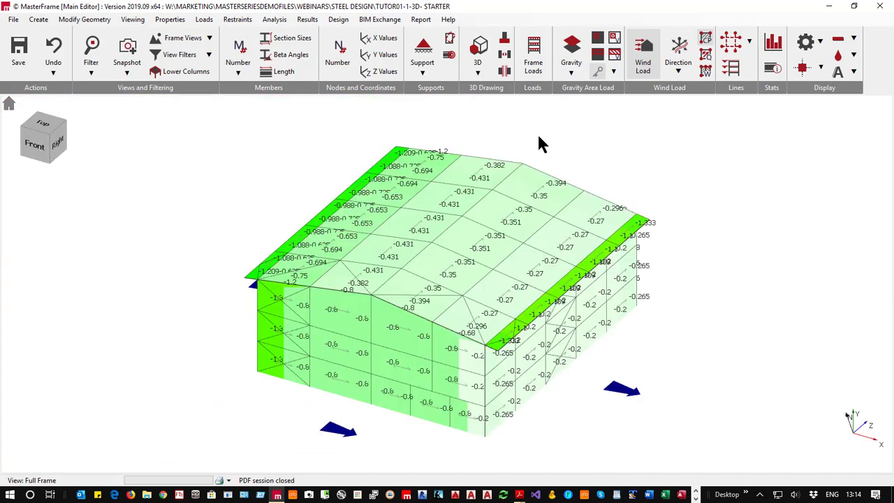
Step: Examine the wind coefficients for wind onto the front gable and for the envelope of wind directions, and hide the wind loads
{"action": "left_click", "coordinate": [677, 71]}
{"action": "left_click", "coordinate": [679, 114]}
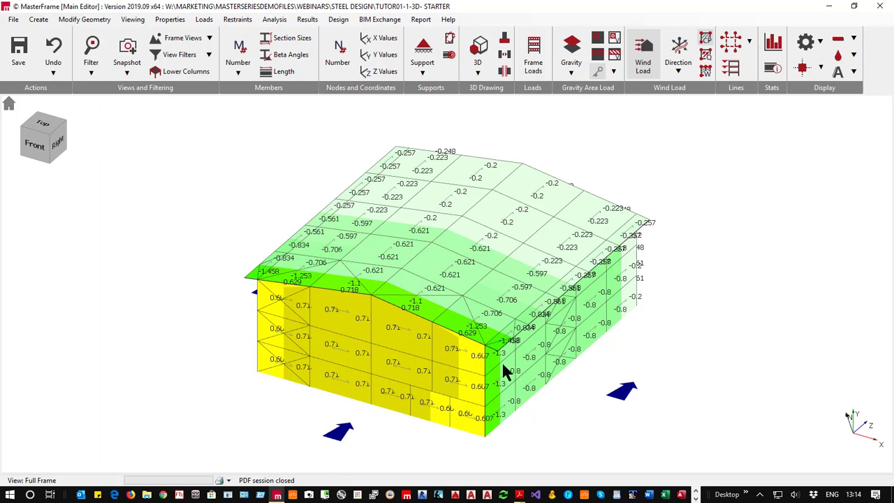
{"action": "left_click", "coordinate": [677, 75]}
{"action": "scroll", "coordinate": [672, 162], "scroll_direction": "down", "scroll_amount": 3}
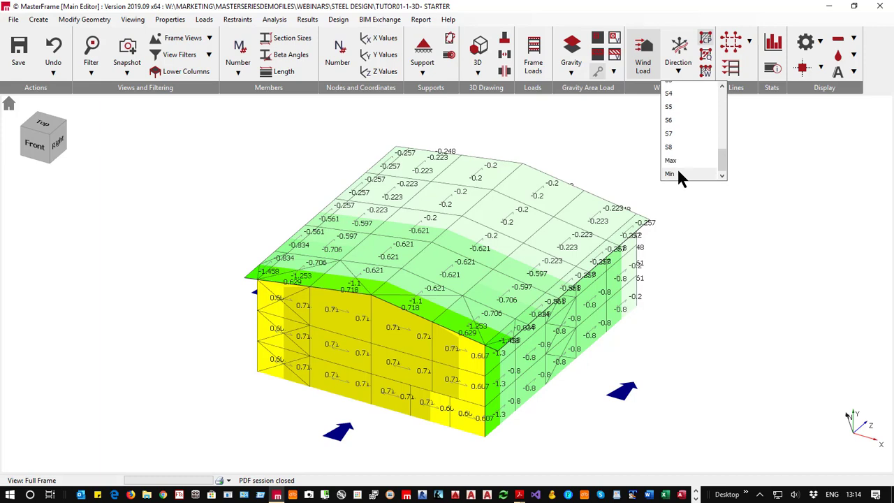
{"action": "left_click", "coordinate": [672, 174]}
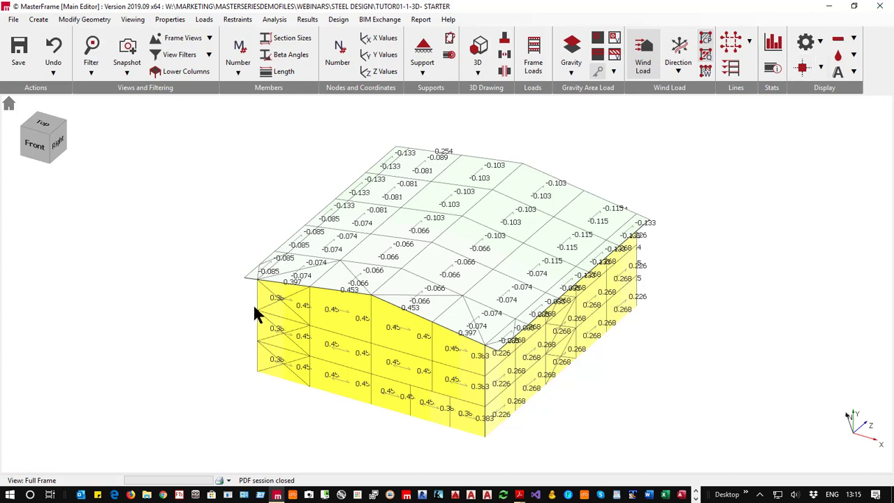
{"action": "left_click", "coordinate": [643, 56]}
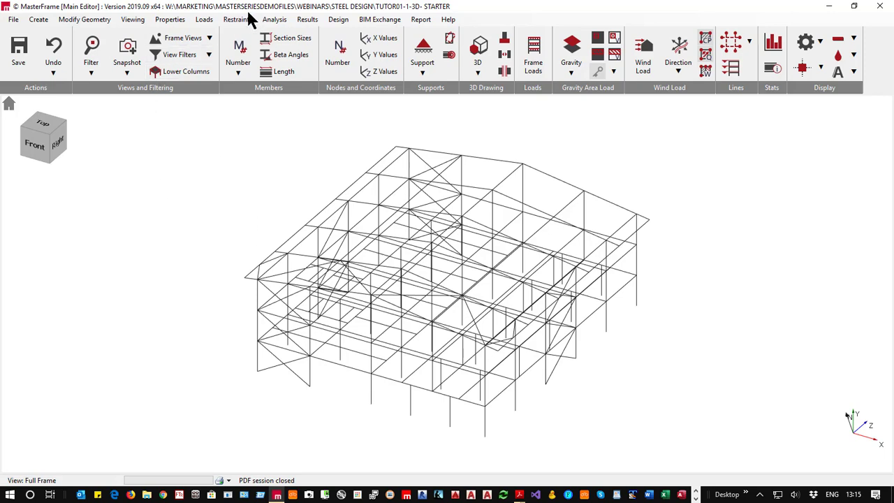
Step: Open the automatic load case generator from the load cases and examine its Dead+ Live+Wind and Dead+Wind-Favorable templates
{"action": "left_click", "coordinate": [209, 23]}
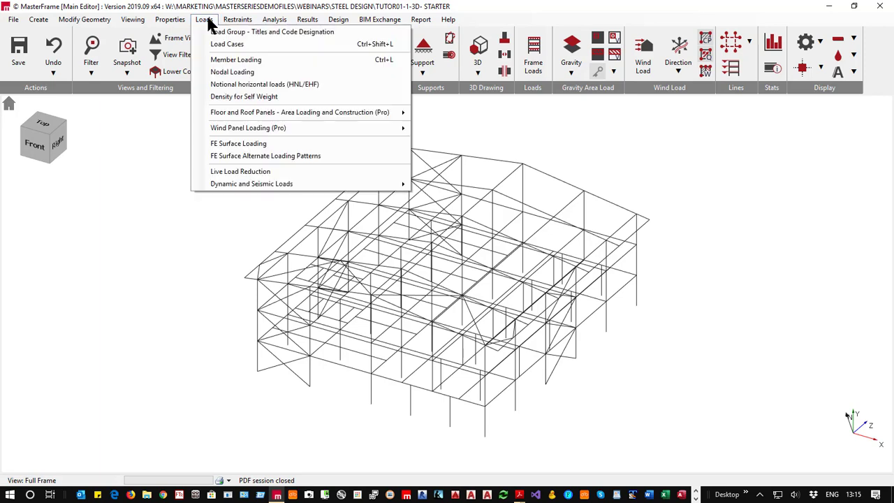
{"action": "left_click", "coordinate": [231, 46]}
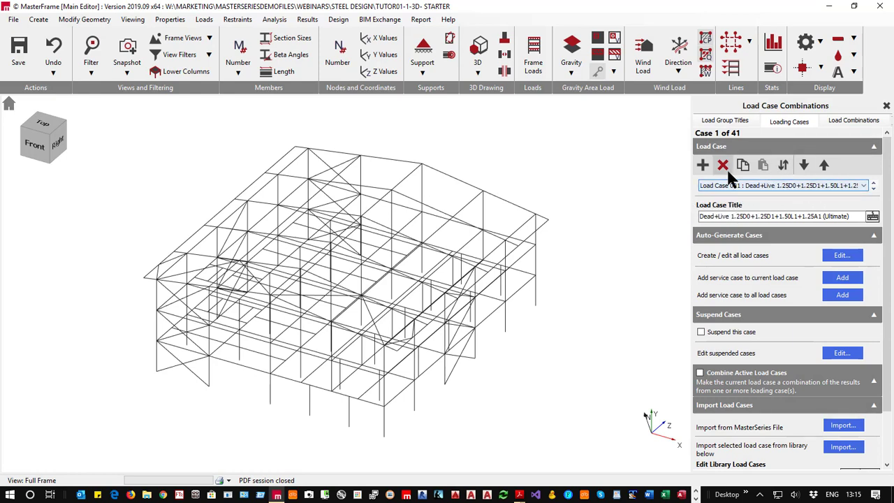
{"action": "left_click", "coordinate": [843, 257]}
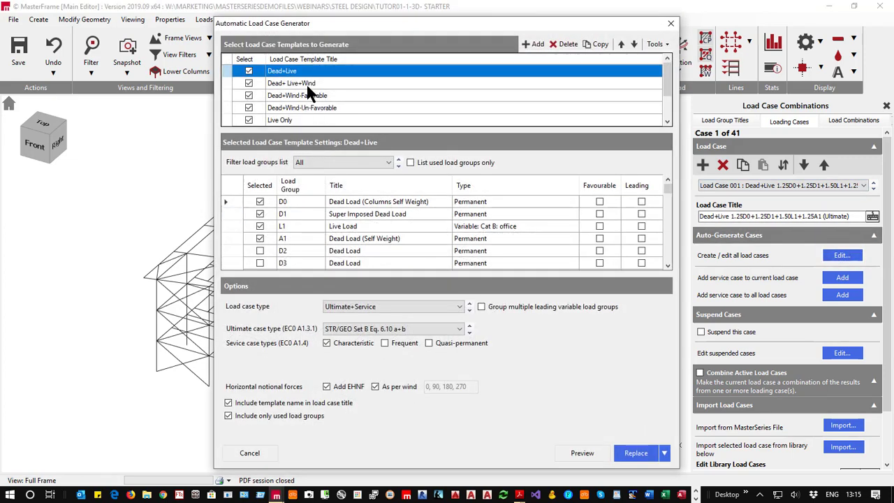
{"action": "left_click", "coordinate": [285, 83]}
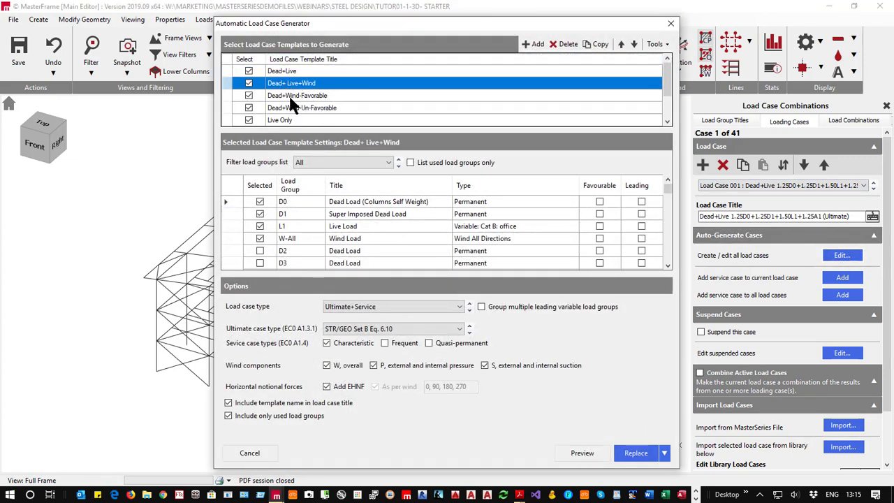
{"action": "left_click", "coordinate": [285, 95]}
Step: Set the Dead+Live template's ultimate case type to STR/GEO Set B Eq. 6.10
{"action": "left_click", "coordinate": [283, 73]}
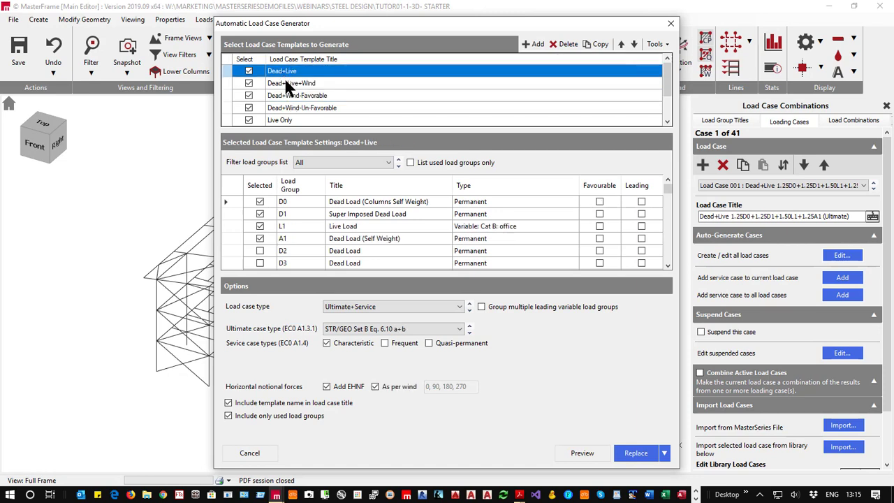
{"action": "left_click", "coordinate": [389, 329]}
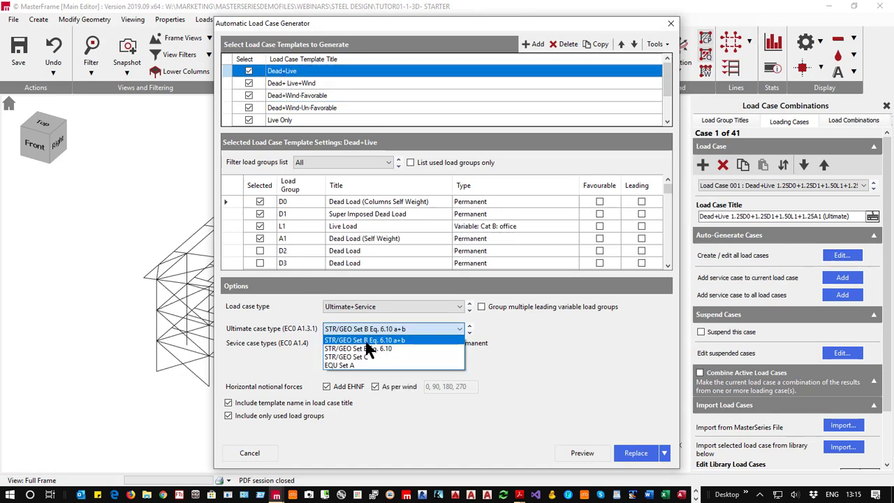
{"action": "left_click", "coordinate": [367, 347]}
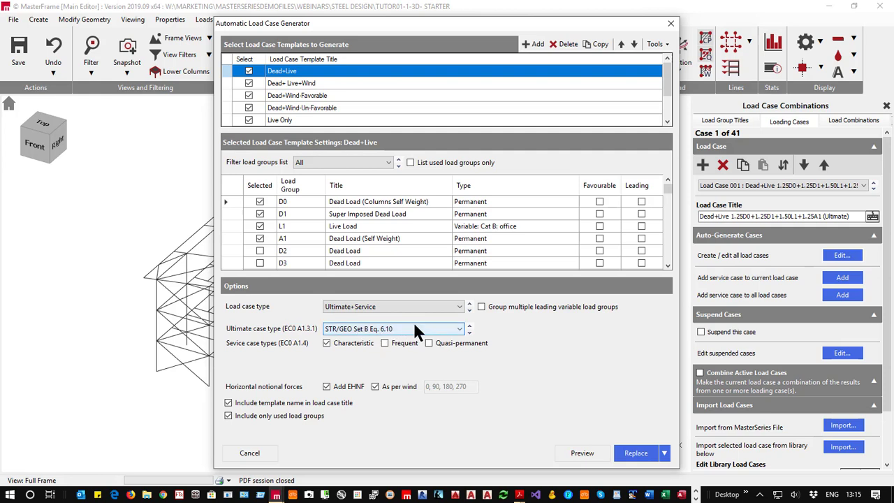
Step: Examine the load groups and options of the load case templates from Dead+ Live+Wind down to Live+Wind
{"action": "left_click", "coordinate": [313, 83]}
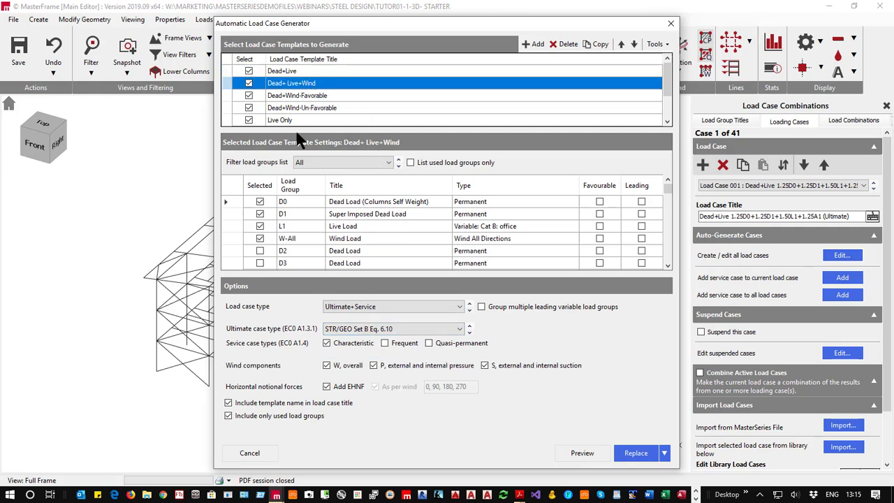
{"action": "left_click", "coordinate": [296, 96]}
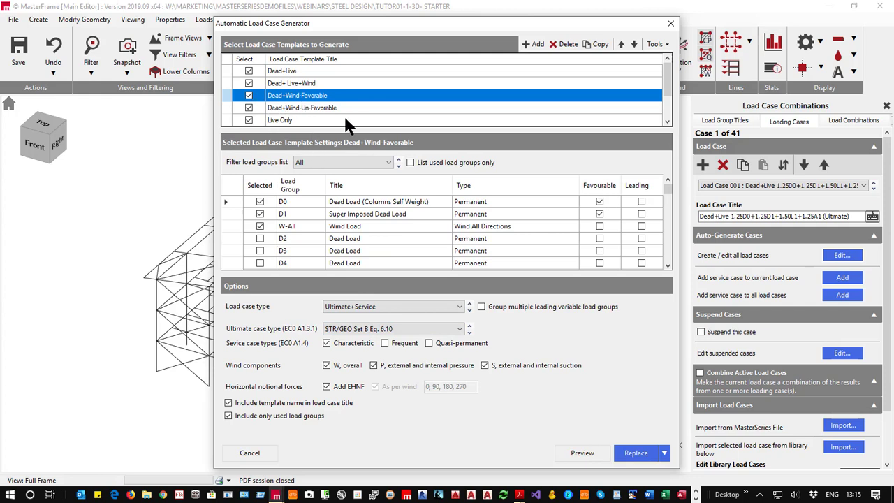
{"action": "left_click", "coordinate": [281, 109]}
{"action": "key", "text": "Down"}
{"action": "key", "text": "Down"}
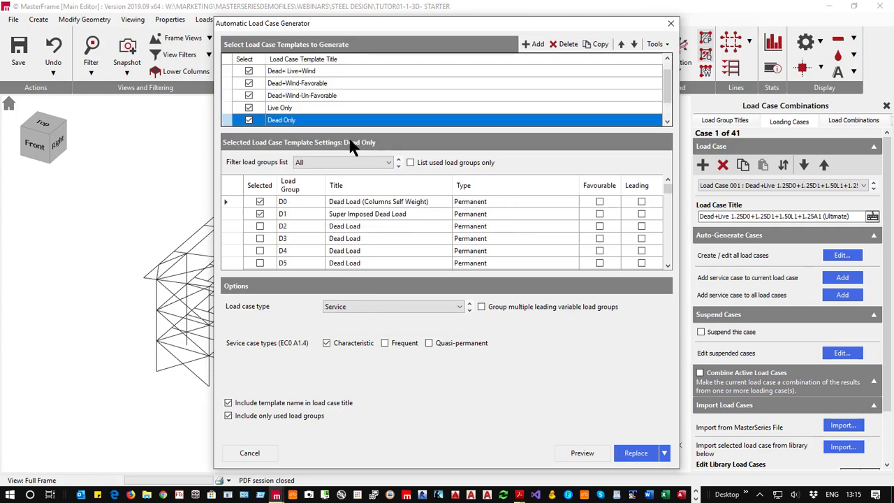
{"action": "key", "text": "Down"}
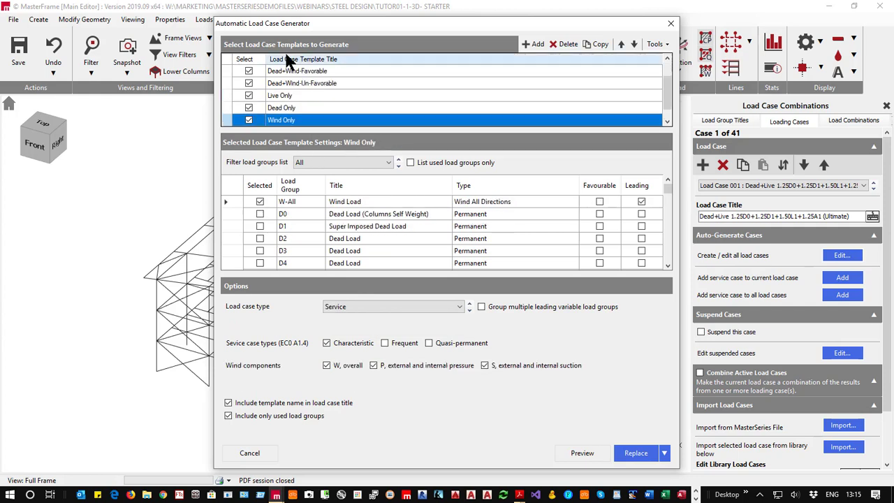
{"action": "key", "text": "Down"}
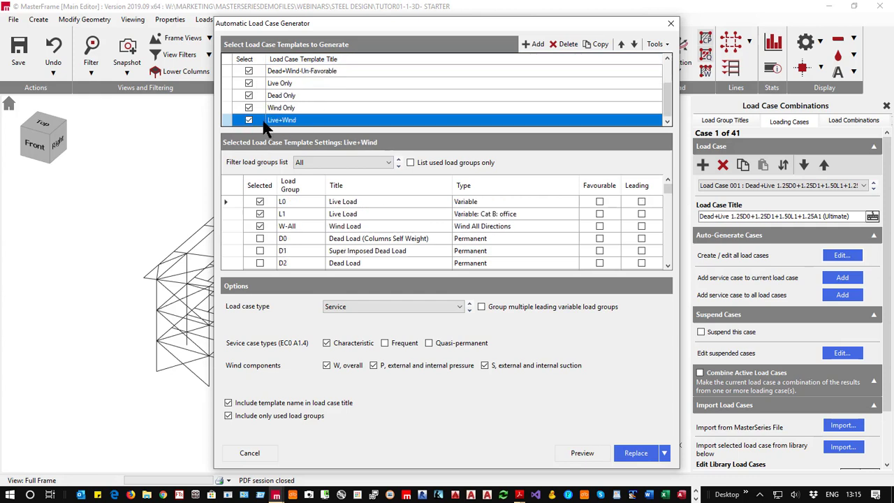
Step: Review the templates back up to Dead+Live, including Live Only, and close the generator without replacing the load cases
{"action": "key", "text": "Up"}
{"action": "key", "text": "Up"}
{"action": "key", "text": "Up"}
{"action": "key", "text": "Up"}
{"action": "key", "text": "Up"}
{"action": "key", "text": "Up"}
{"action": "key", "text": "Up"}
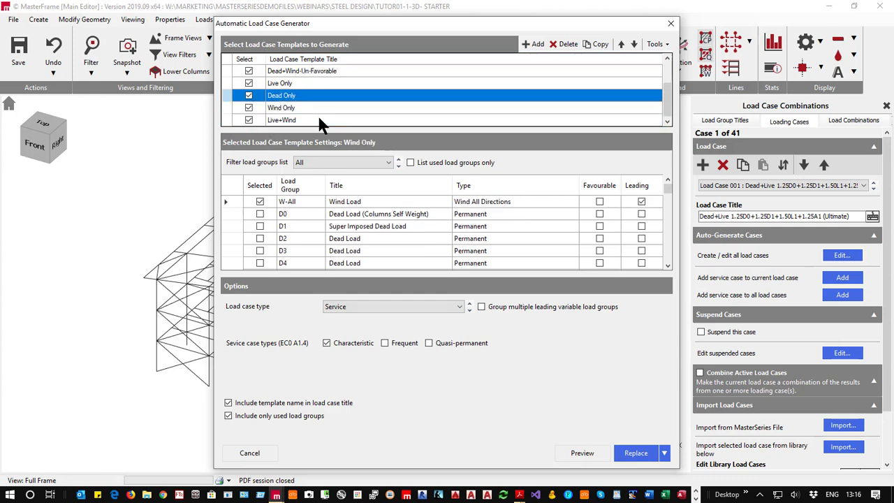
{"action": "key", "text": "Down"}
{"action": "key", "text": "Down"}
{"action": "key", "text": "Down"}
{"action": "key", "text": "Down"}
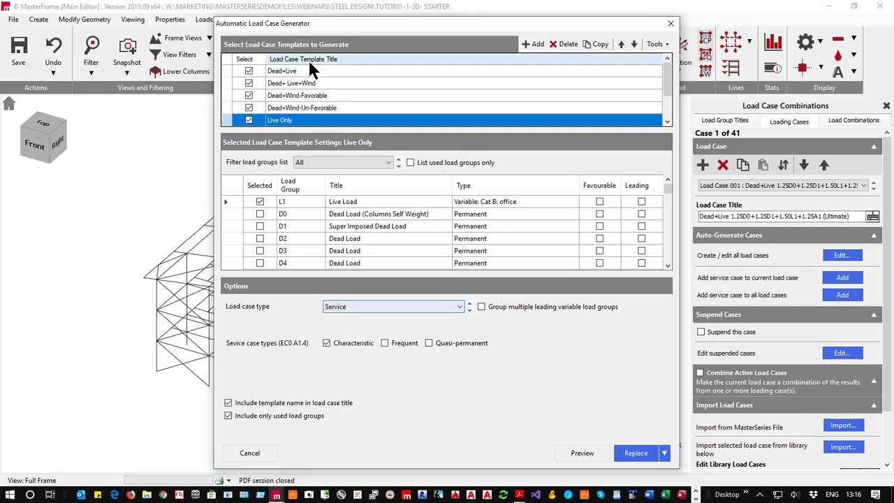
{"action": "left_click", "coordinate": [285, 71]}
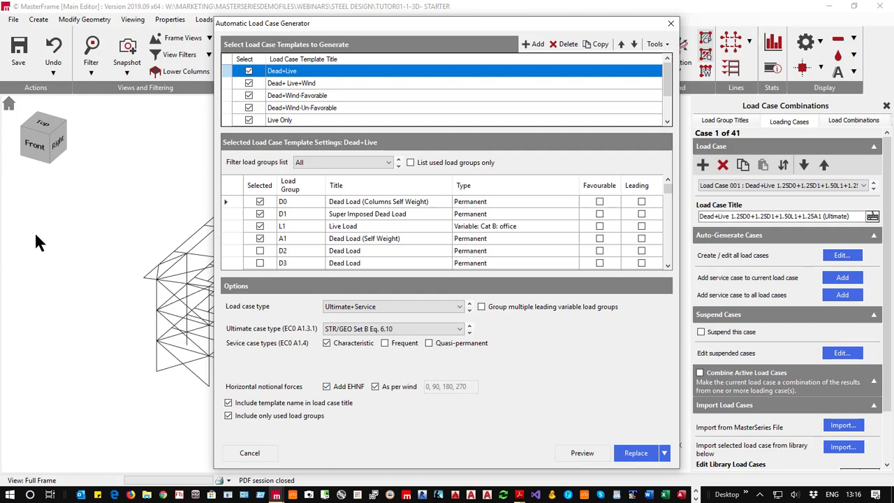
{"action": "left_click", "coordinate": [671, 24]}
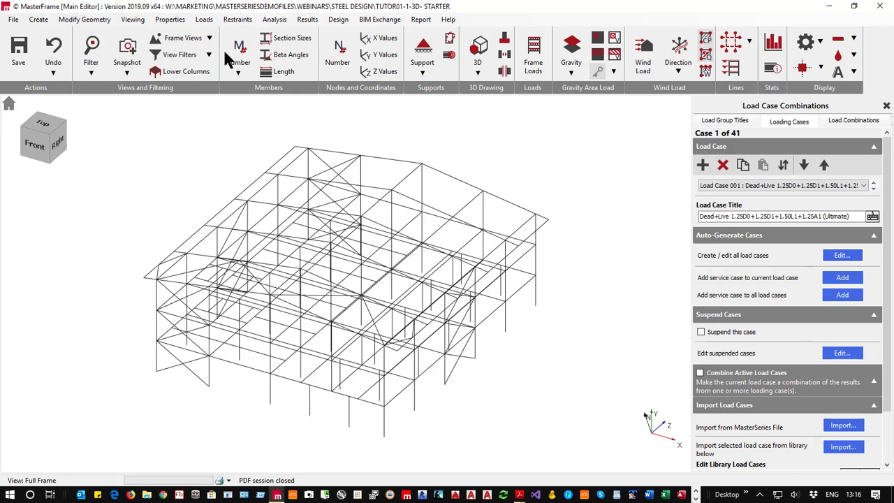
Step: Review the load cases listed for analysis and run a Space Frame analysis on the model
{"action": "left_click", "coordinate": [270, 20]}
{"action": "left_click", "coordinate": [299, 75]}
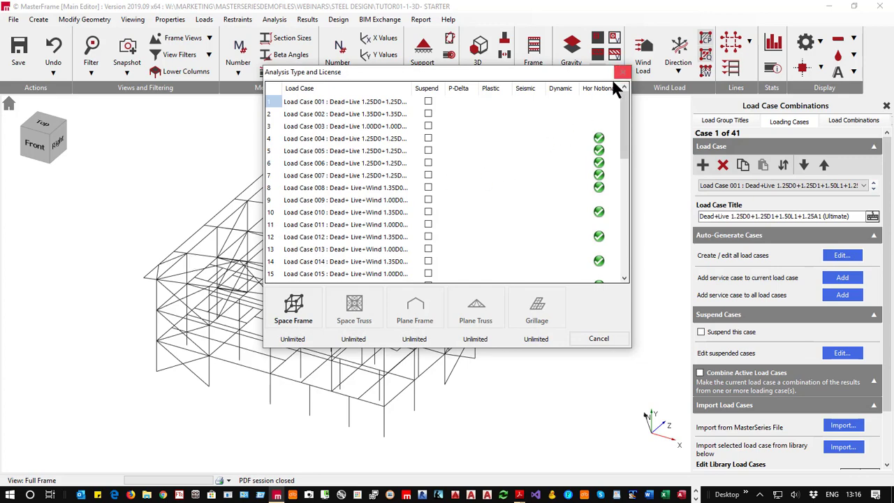
{"action": "scroll", "coordinate": [608, 223], "scroll_direction": "down", "scroll_amount": 10}
{"action": "scroll", "coordinate": [605, 242], "scroll_direction": "up", "scroll_amount": 10}
{"action": "left_click", "coordinate": [294, 308]}
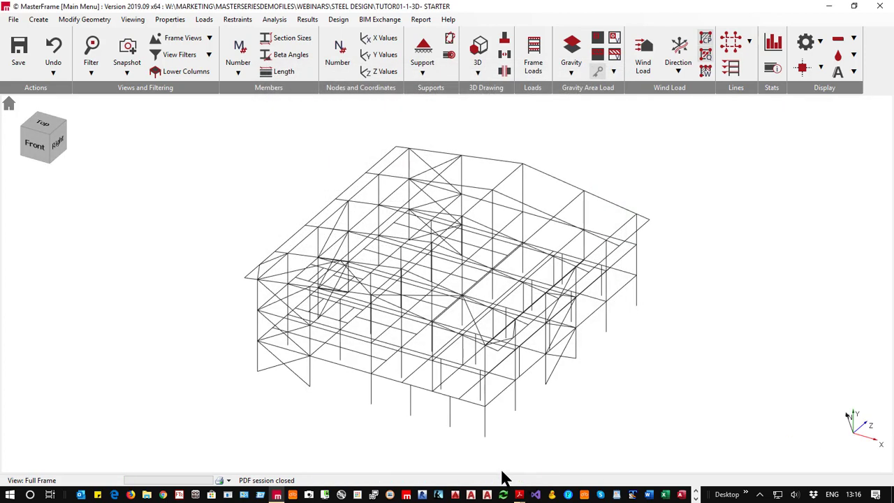
Step: Show the graphical bending moment results for load case 001 at a diagram scale of 200 and examine them on the frame
{"action": "left_click", "coordinate": [308, 20]}
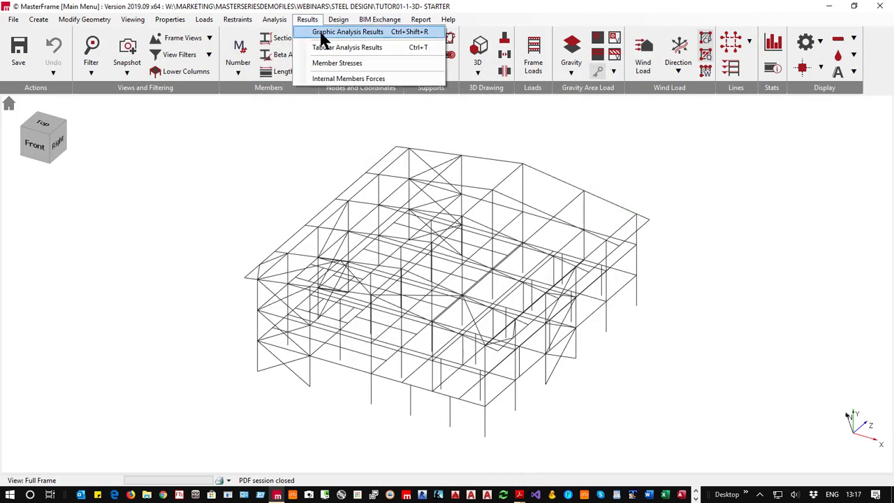
{"action": "left_click", "coordinate": [323, 35]}
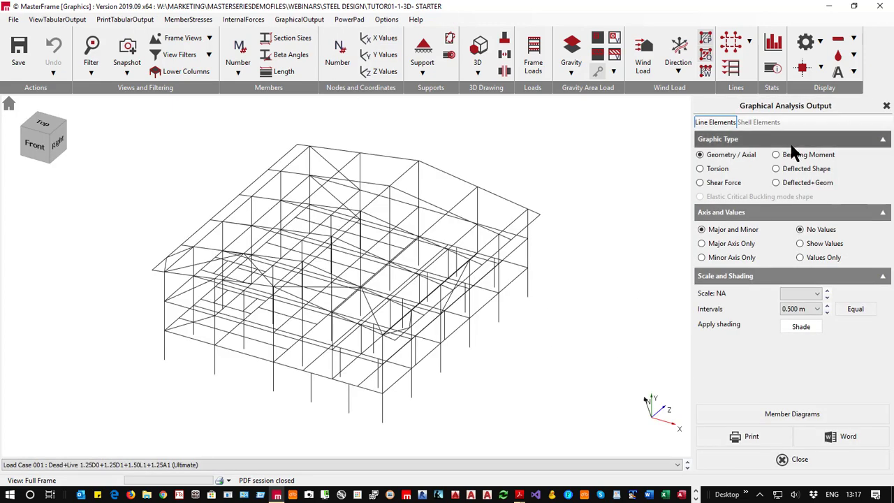
{"action": "left_click", "coordinate": [777, 154]}
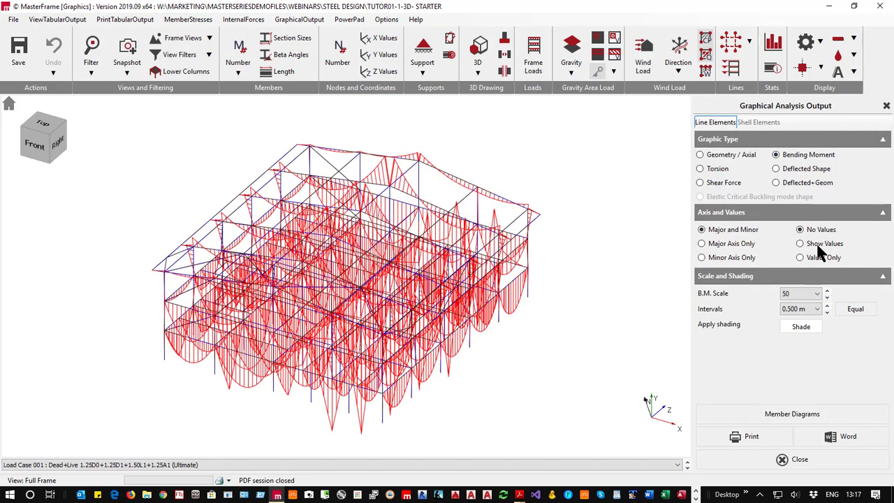
{"action": "left_click", "coordinate": [827, 293]}
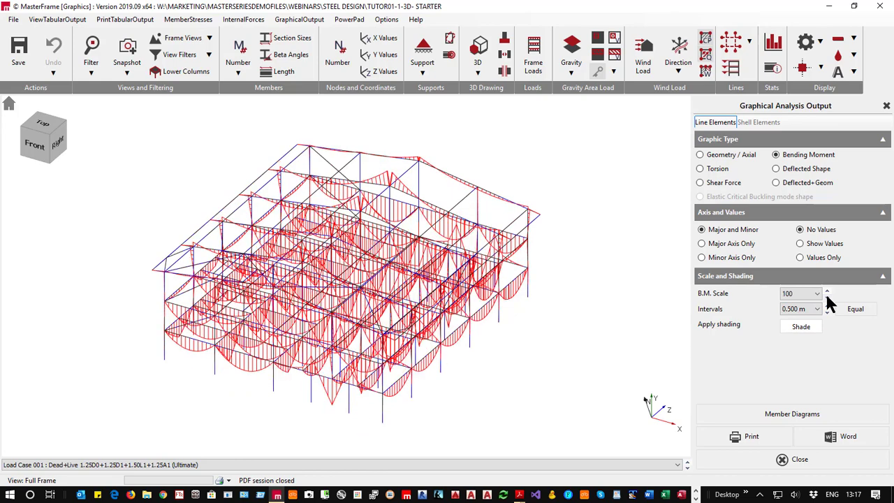
{"action": "left_click", "coordinate": [827, 293]}
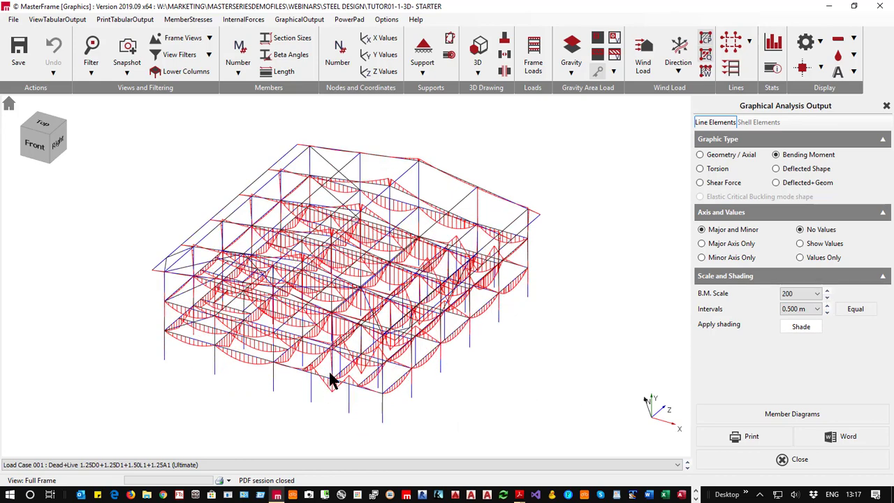
{"action": "middle_click_drag", "start_coordinate": [248, 343], "coordinate": [315, 321]}
Step: Show the deflected shape together with the geometry, examine it in 3D and set its magnification to 1
{"action": "left_click", "coordinate": [800, 183]}
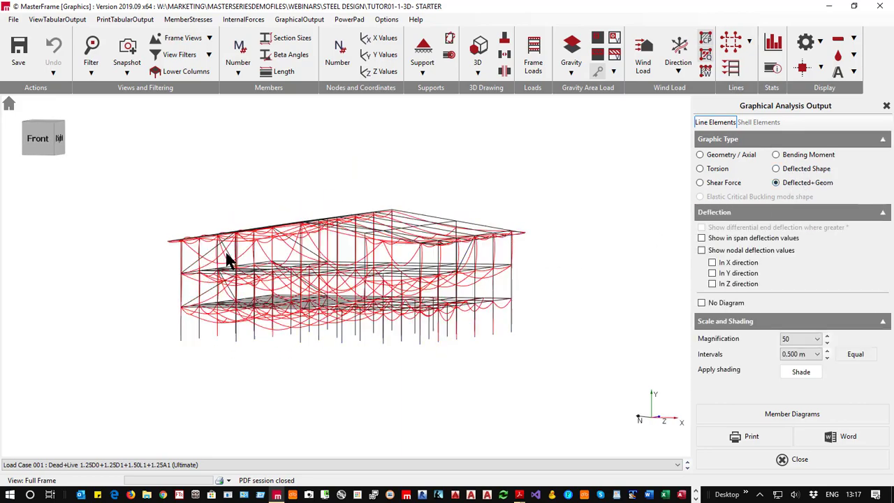
{"action": "middle_click_drag", "start_coordinate": [269, 290], "coordinate": [412, 287]}
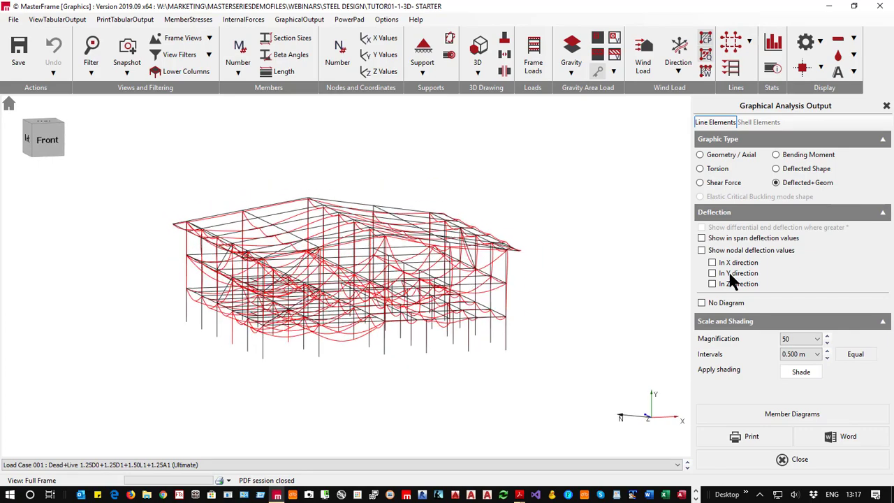
{"action": "left_click", "coordinate": [791, 340]}
{"action": "left_click", "coordinate": [793, 351]}
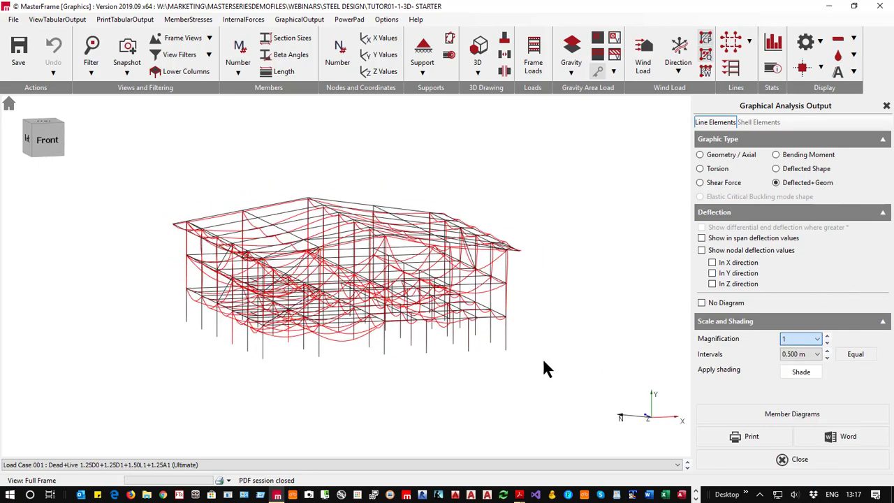
Step: Examine the deflected frame from a higher 3D angle, leave the graphical analysis output and open Steel Member Design
{"action": "middle_click_drag", "start_coordinate": [356, 314], "coordinate": [292, 343]}
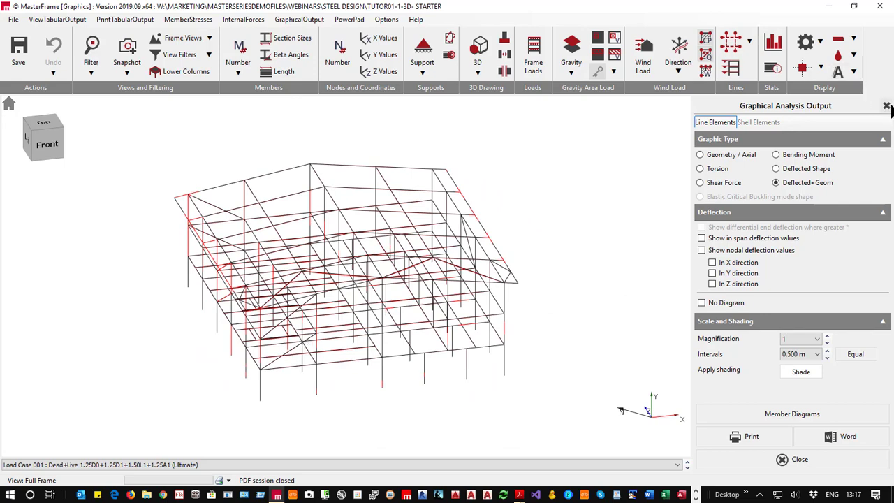
{"action": "left_click", "coordinate": [887, 106]}
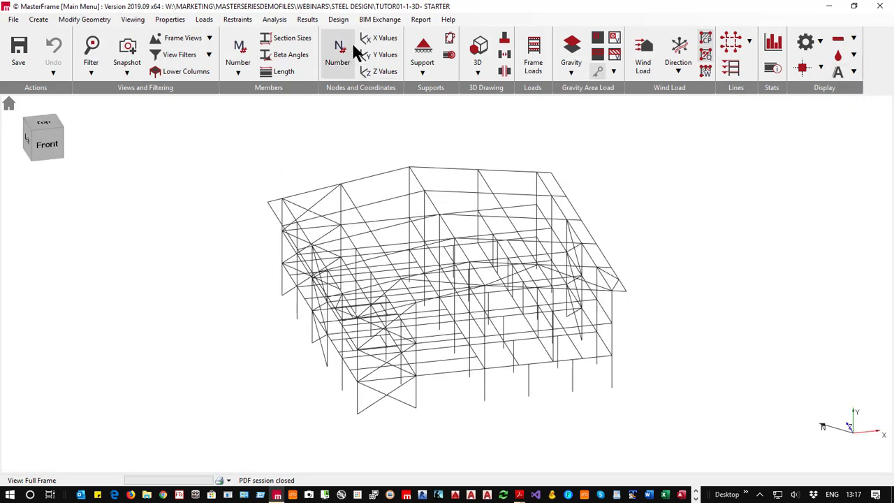
{"action": "left_click", "coordinate": [338, 19]}
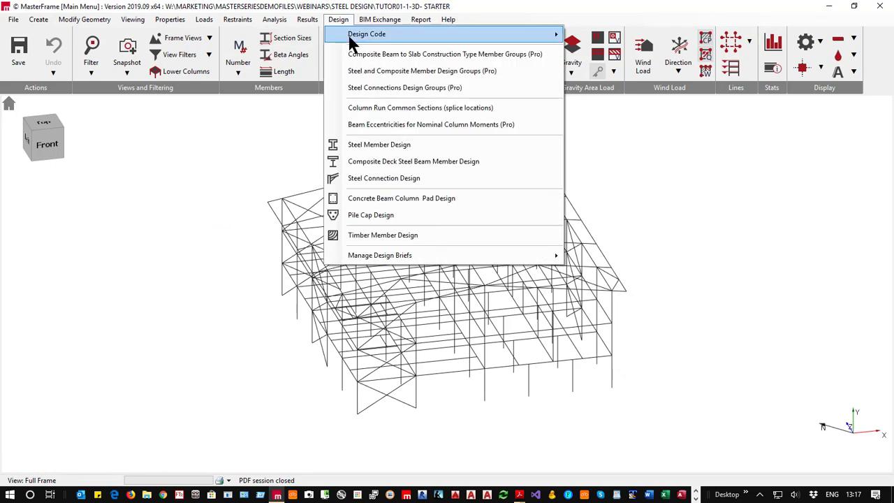
{"action": "left_click", "coordinate": [387, 147]}
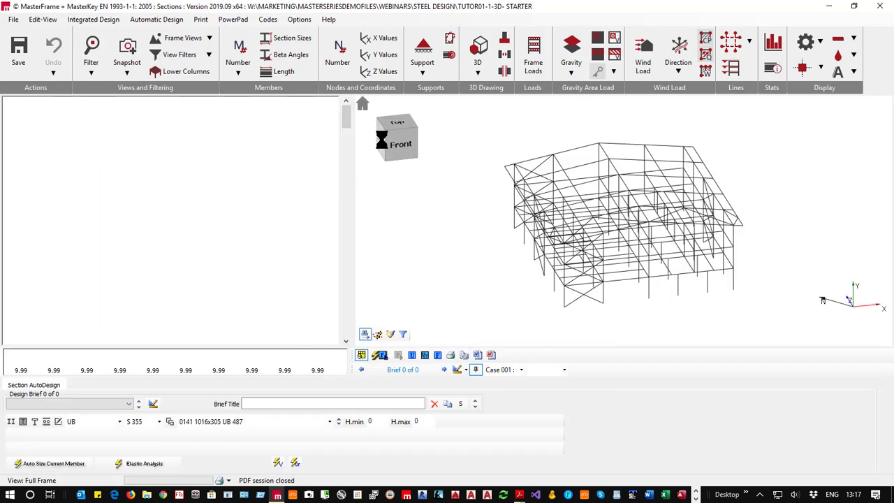
Step: Run a Beam and Beam-Portion design check on the level 1 front beam A\2-3Lv1
{"action": "left_click", "coordinate": [93, 19]}
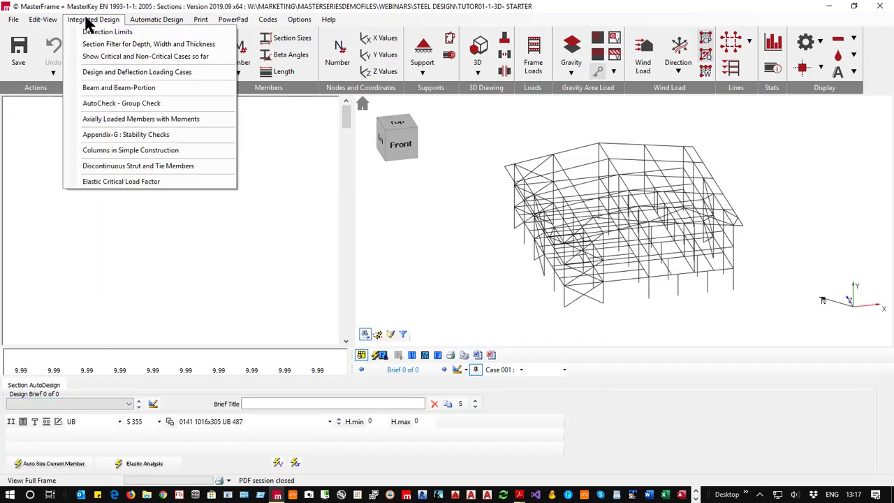
{"action": "left_click", "coordinate": [116, 88]}
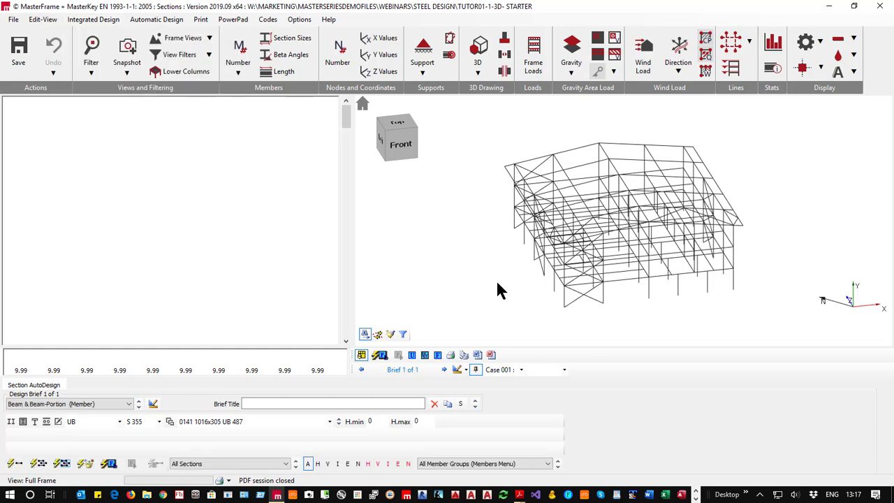
{"action": "left_click", "coordinate": [622, 284]}
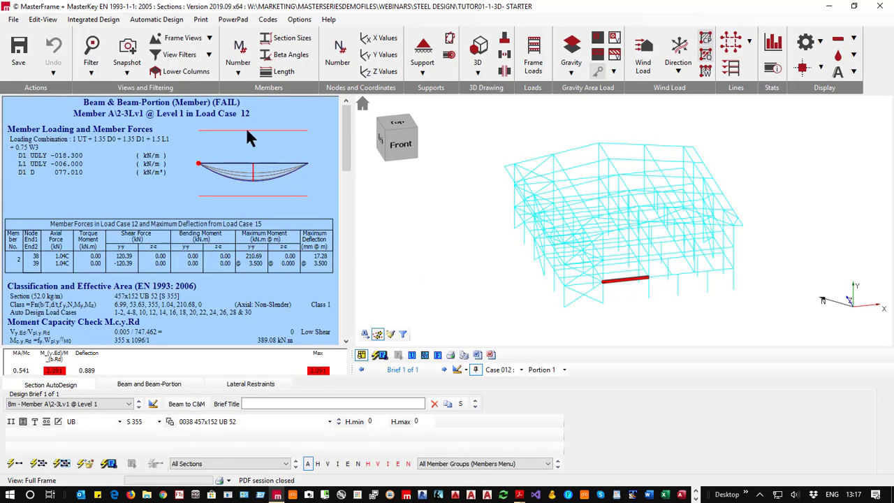
Step: View the beam's lateral restraint inputs and set its restraint condition to Full Rest in the beam design settings
{"action": "left_click", "coordinate": [231, 388]}
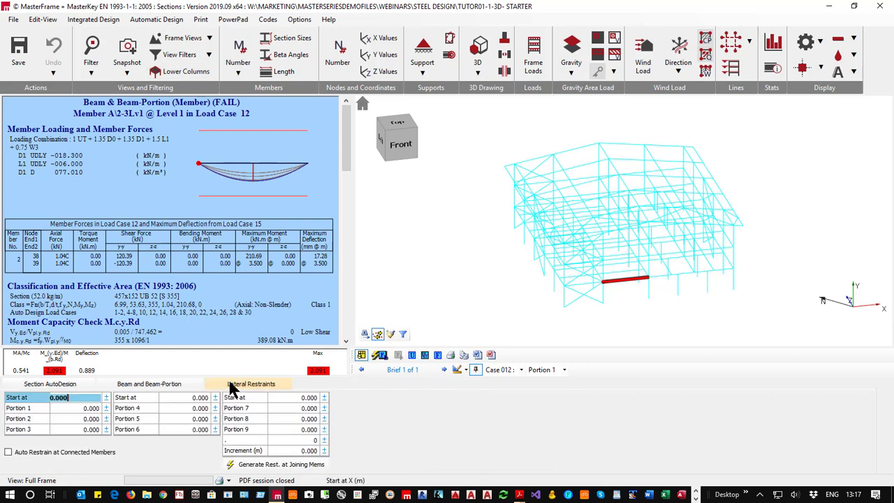
{"action": "left_click", "coordinate": [155, 384]}
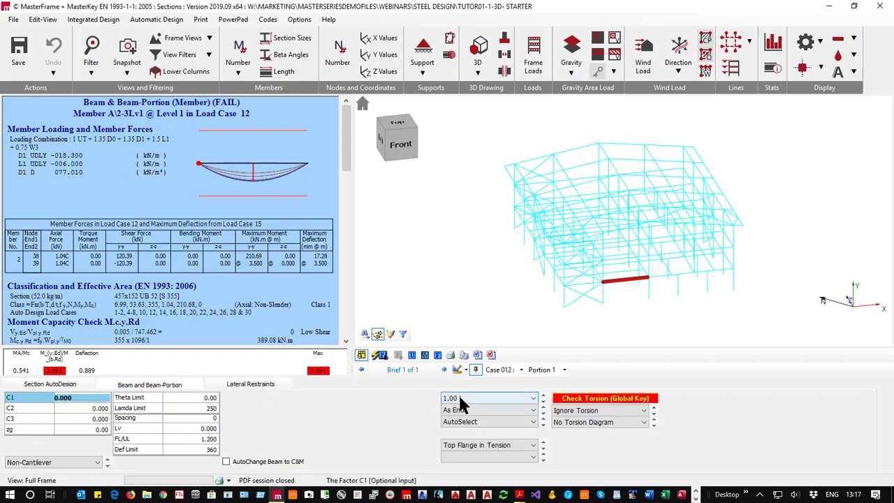
{"action": "left_click", "coordinate": [460, 401]}
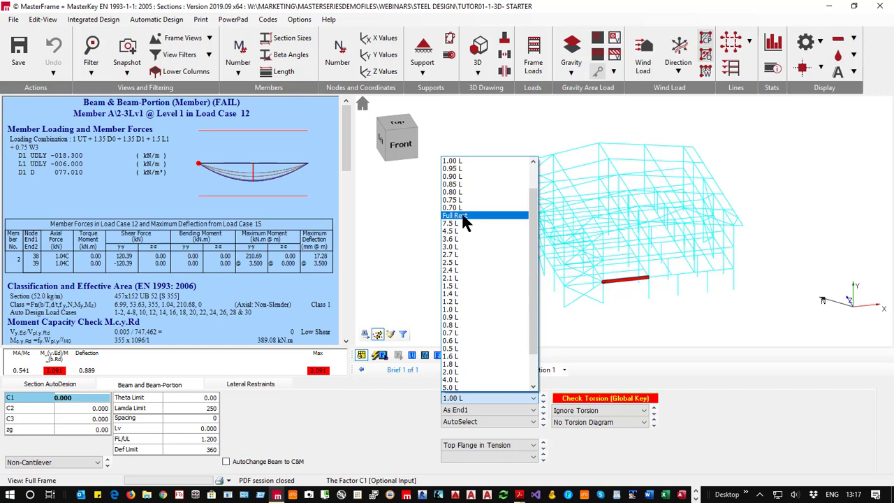
{"action": "left_click", "coordinate": [465, 216]}
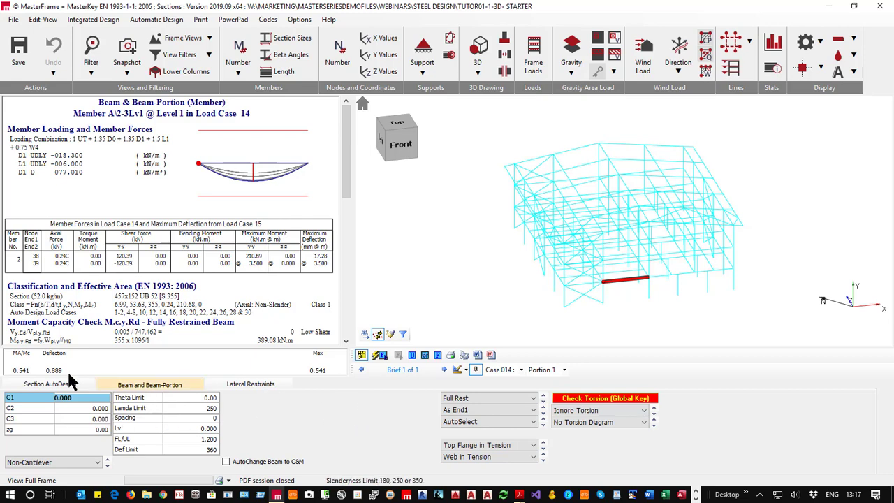
Step: Auto-size the fully restrained beam to 356x171 UB 67 and review its beam and lateral restraint settings
{"action": "left_click", "coordinate": [42, 385]}
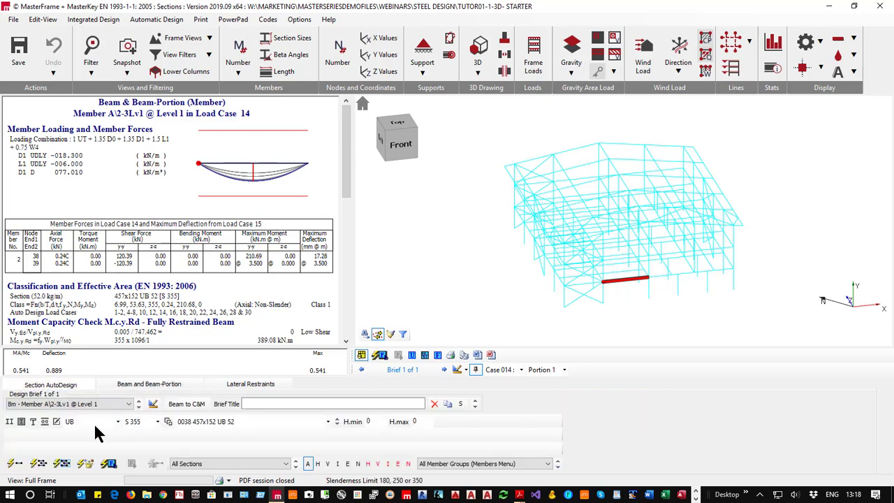
{"action": "left_click", "coordinate": [15, 465]}
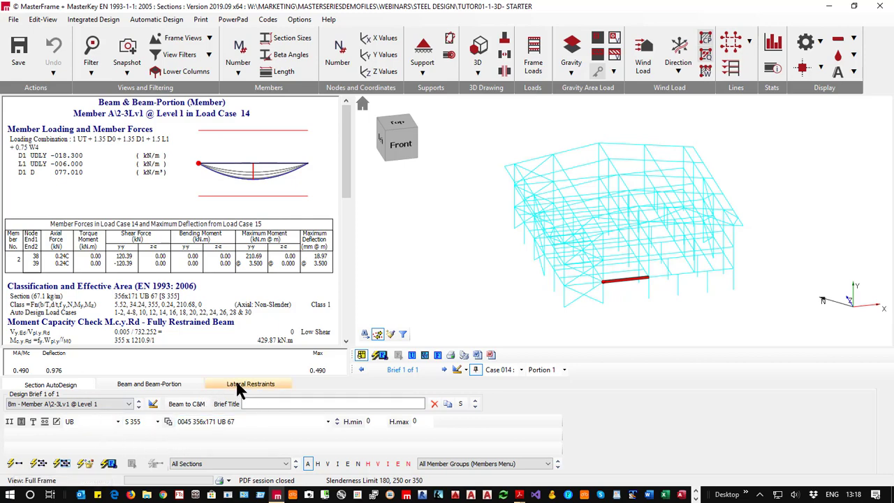
{"action": "left_click", "coordinate": [155, 384]}
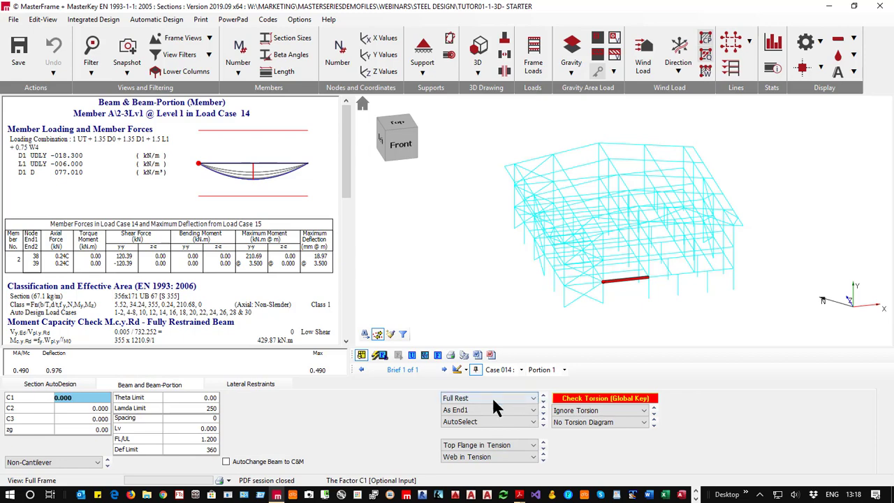
{"action": "left_click", "coordinate": [245, 383]}
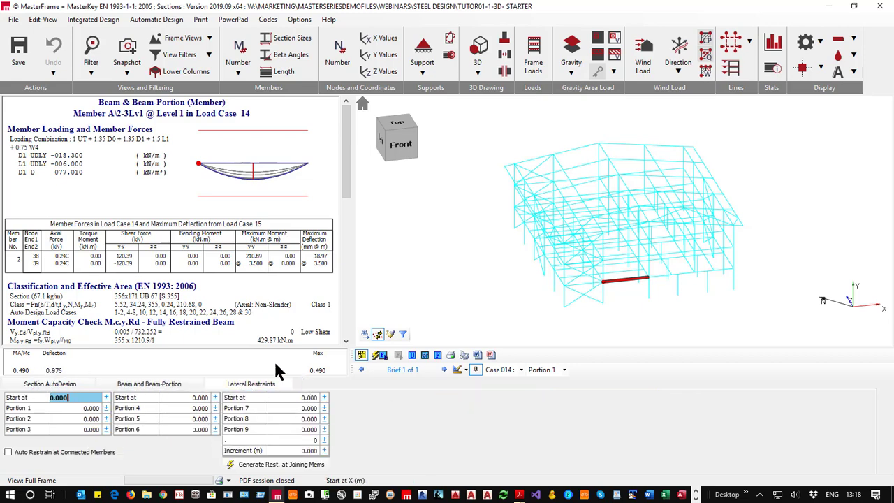
Step: Auto-size the beam again with the alternative section selection option enabled, producing a 457x152 UB 52
{"action": "left_click", "coordinate": [51, 395]}
{"action": "left_click", "coordinate": [61, 385]}
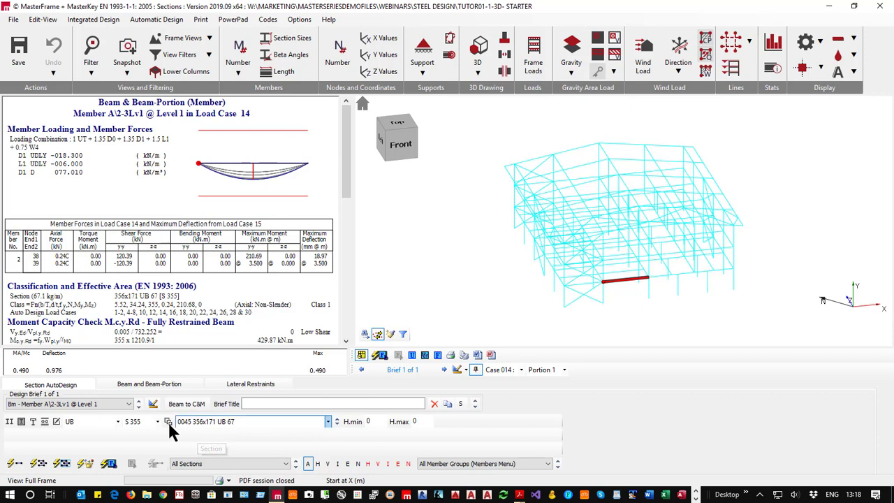
{"action": "left_click", "coordinate": [14, 463]}
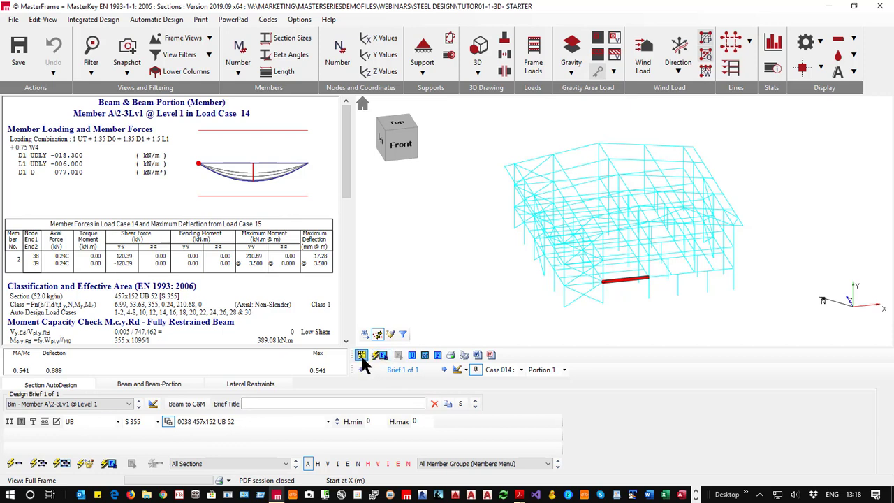
Step: Copy the beam's design brief in front view to the floor beams between grids 2 and 3 and the adjacent braced-bay members, returning to 3D member picking
{"action": "left_click", "coordinate": [389, 332]}
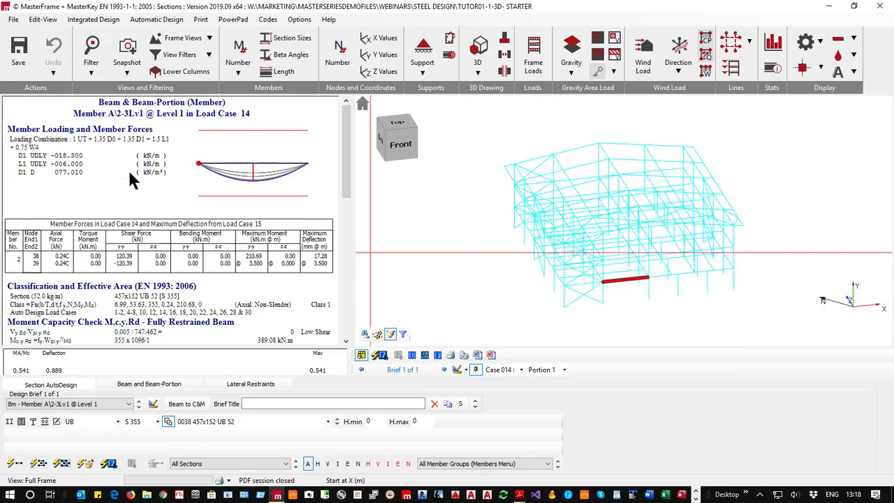
{"action": "left_click", "coordinate": [400, 145]}
{"action": "left_click_drag", "start_coordinate": [588, 252], "coordinate": [618, 203]}
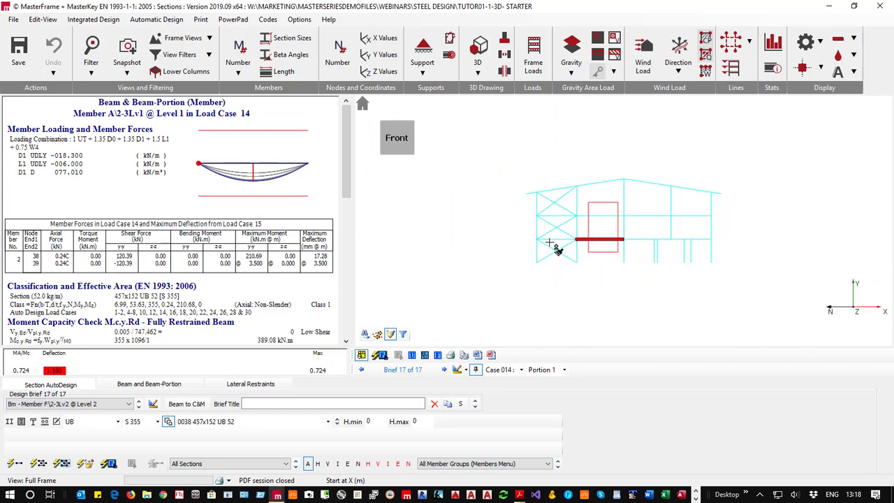
{"action": "left_click_drag", "start_coordinate": [549, 242], "coordinate": [565, 238]}
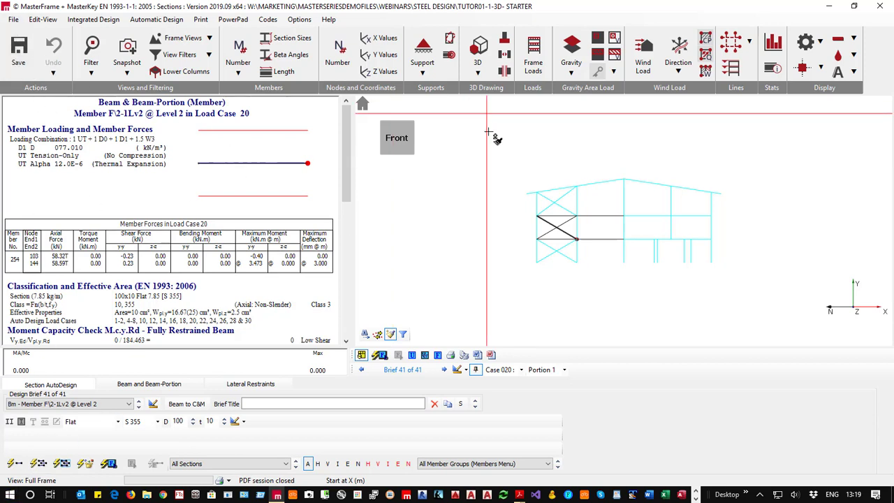
{"action": "left_click", "coordinate": [363, 104]}
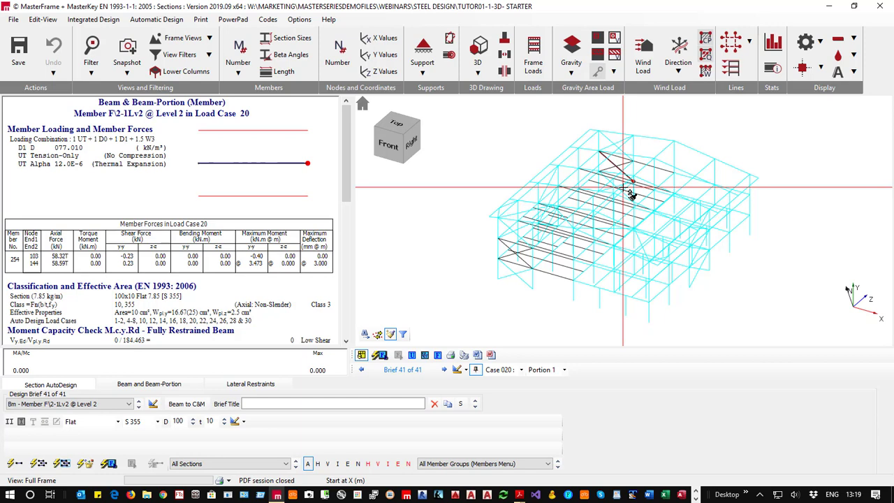
{"action": "left_click", "coordinate": [378, 336]}
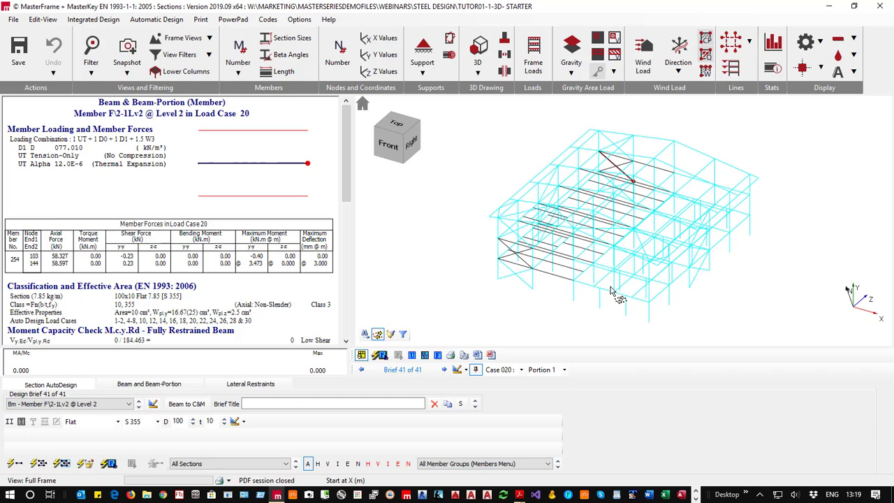
Step: Leave the member design without saving the starter model and open Tutor01-1-3D-with Design Groups.$5
{"action": "left_click", "coordinate": [881, 7]}
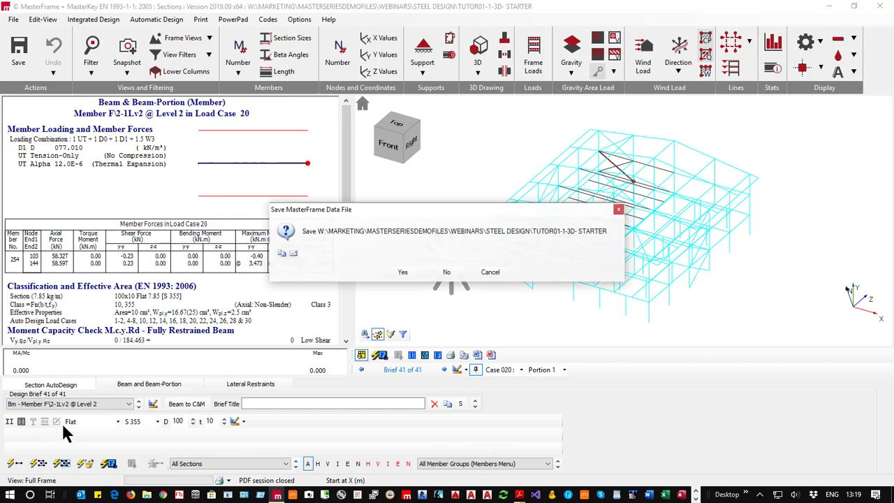
{"action": "left_click", "coordinate": [448, 272]}
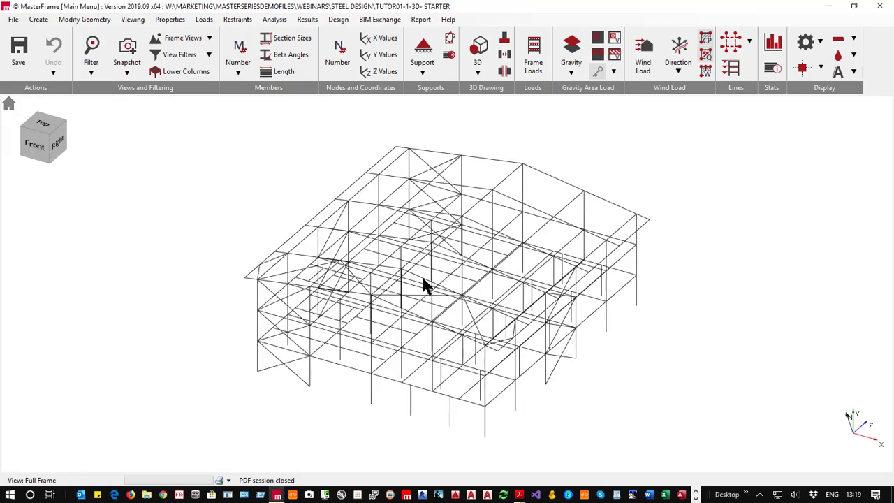
{"action": "left_click", "coordinate": [13, 19]}
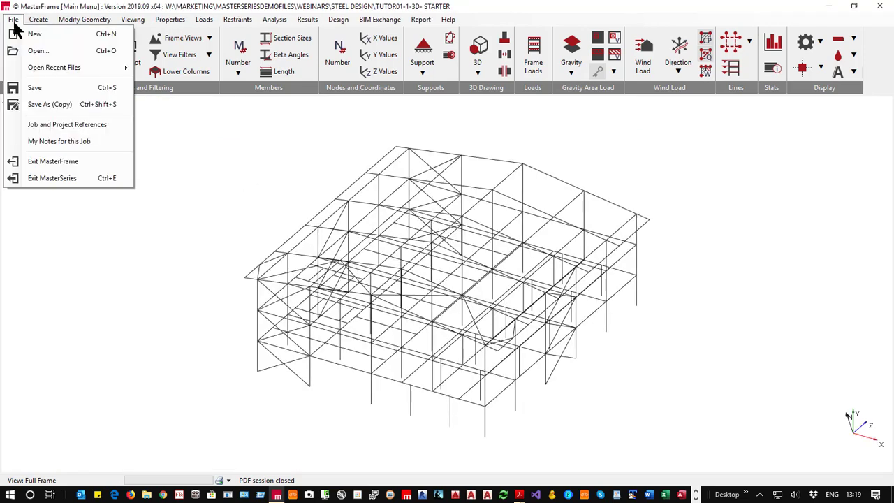
{"action": "left_click", "coordinate": [34, 53]}
{"action": "left_click", "coordinate": [380, 144]}
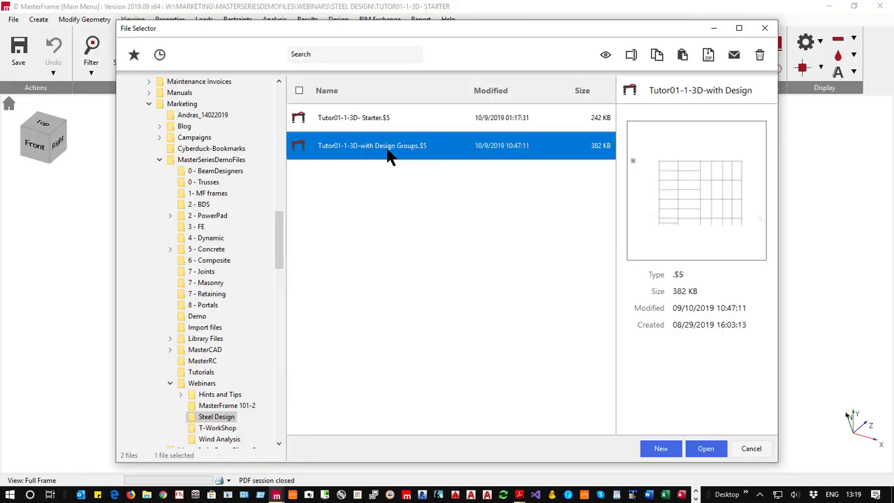
{"action": "left_click", "coordinate": [706, 450]}
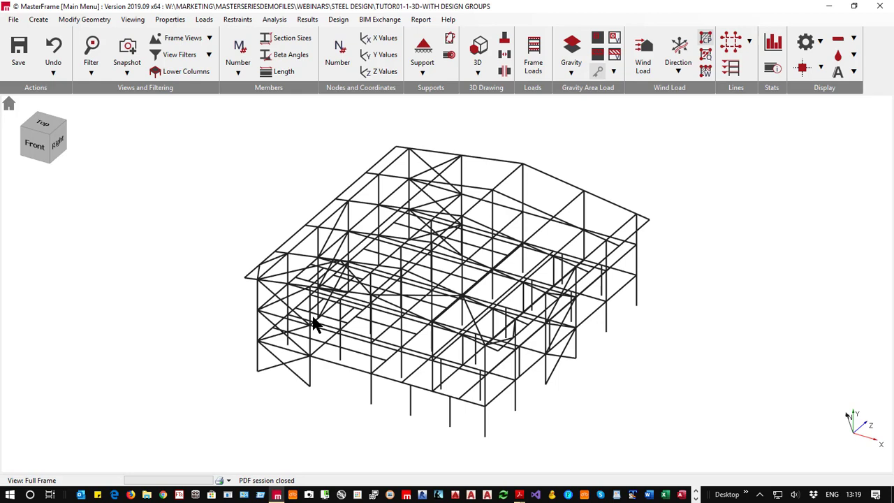
Step: Open the steel and composite member design groups and inspect the lower and upper corner column, external column and Trans beam groups
{"action": "left_click", "coordinate": [342, 21]}
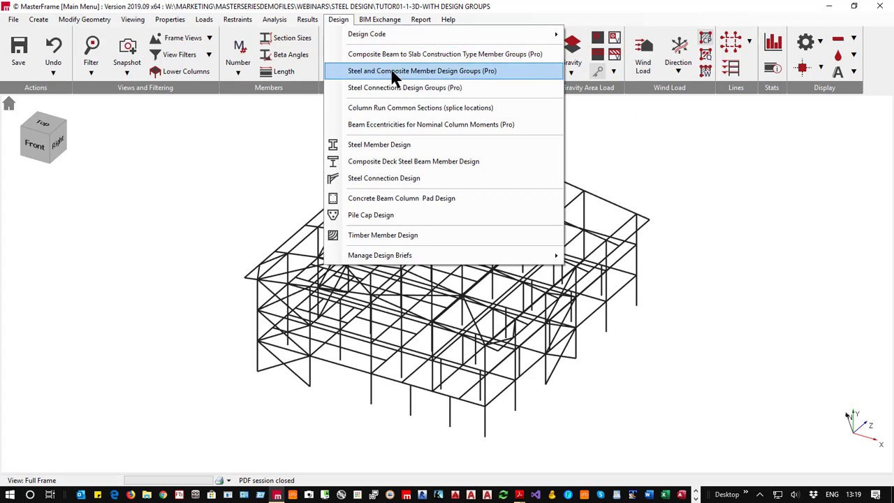
{"action": "left_click", "coordinate": [444, 77]}
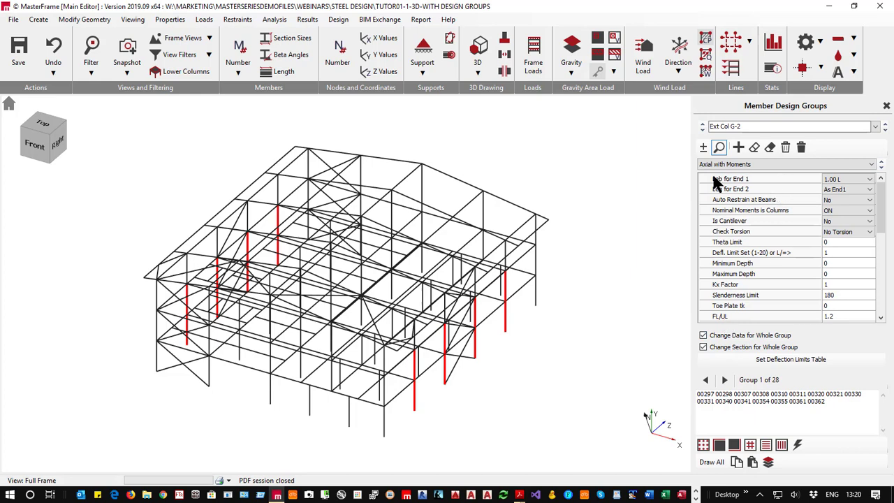
{"action": "left_click", "coordinate": [536, 296]}
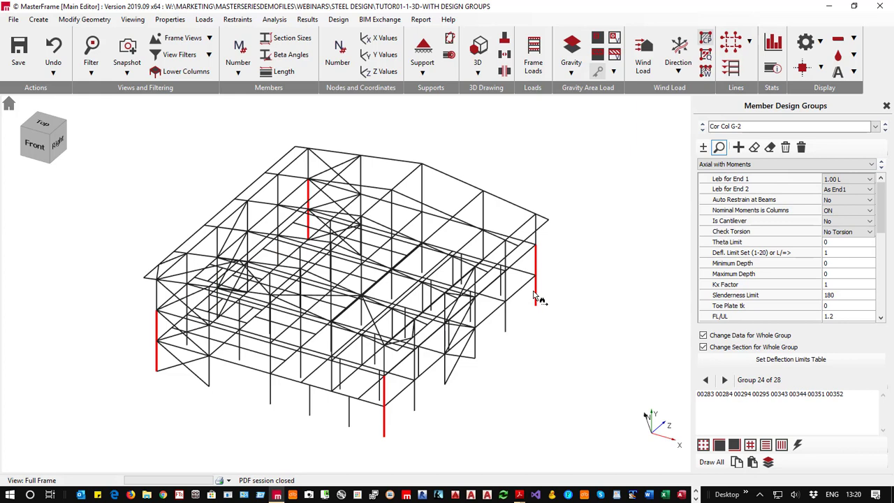
{"action": "left_click", "coordinate": [536, 227]}
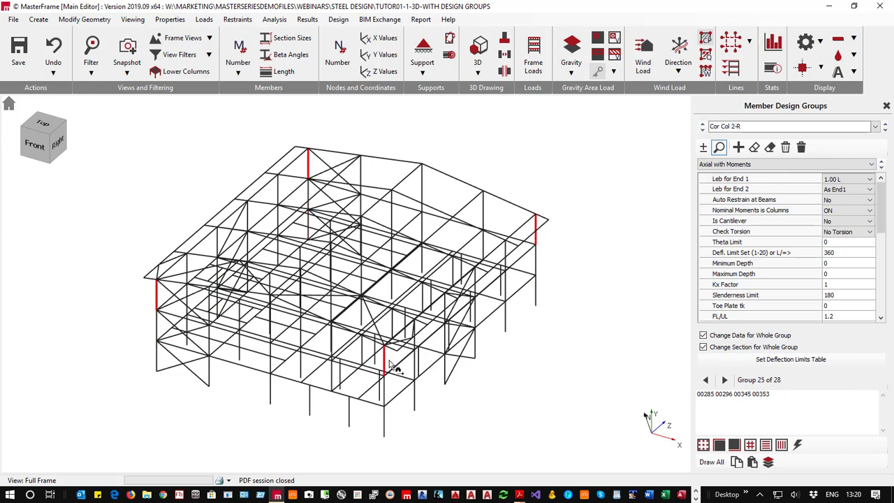
{"action": "left_click", "coordinate": [501, 255]}
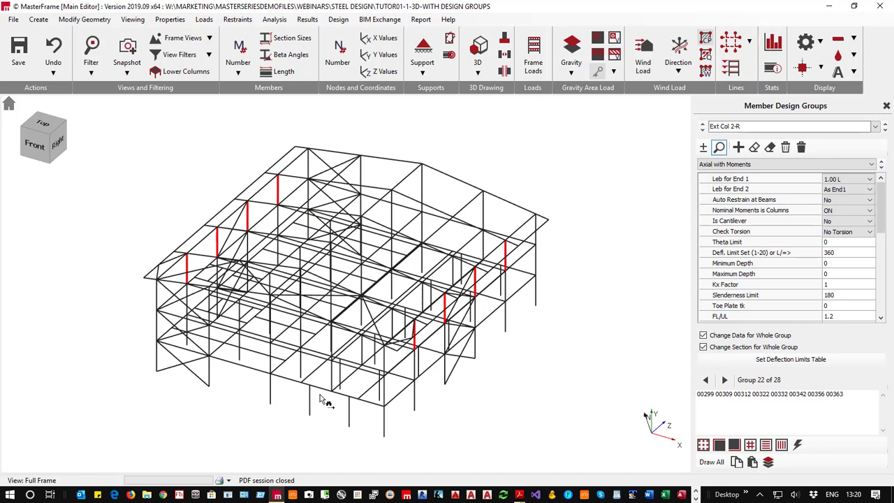
{"action": "left_click", "coordinate": [366, 401]}
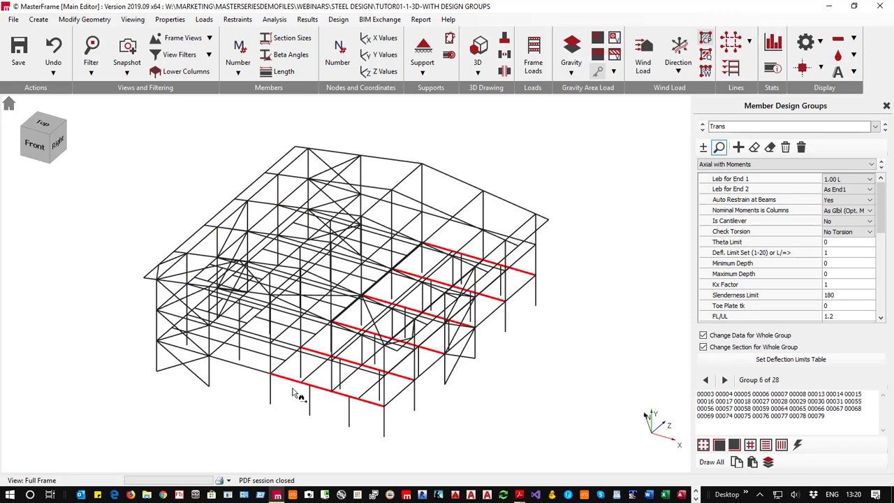
Step: Change the design type of the Trans beam group to Axial with Moments + Appendix-G
{"action": "left_click", "coordinate": [831, 189]}
{"action": "left_click", "coordinate": [753, 164]}
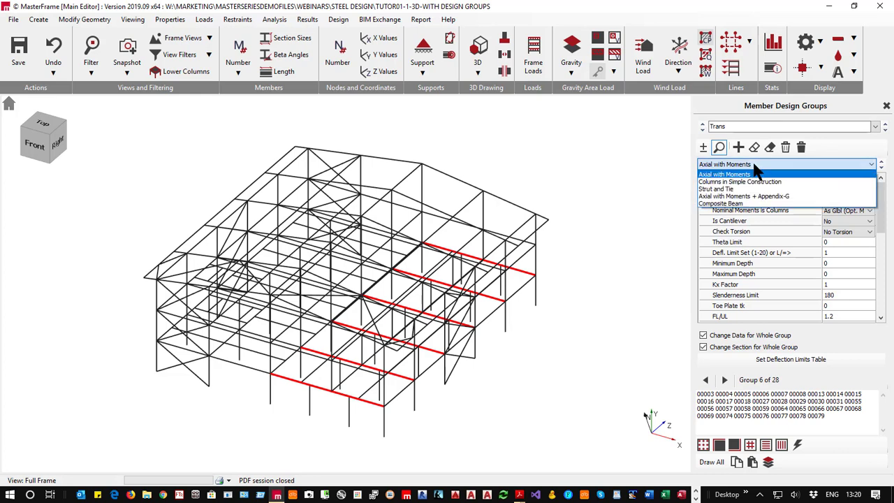
{"action": "left_click", "coordinate": [751, 198]}
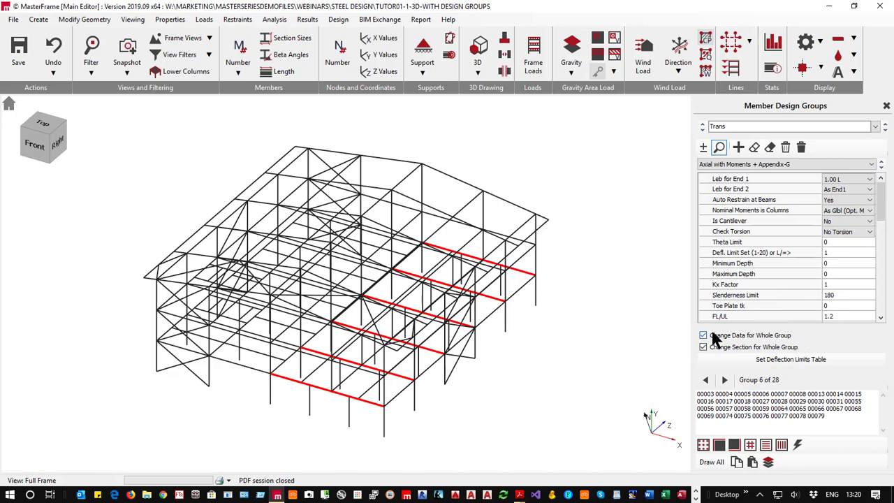
Step: Review the Trans group's design parameters and advance two design groups to inspect Roof Brace Main
{"action": "scroll", "coordinate": [774, 280], "scroll_direction": "down", "scroll_amount": 5}
{"action": "scroll", "coordinate": [774, 289], "scroll_direction": "up", "scroll_amount": 5}
{"action": "left_click", "coordinate": [886, 131]}
{"action": "left_click", "coordinate": [886, 131]}
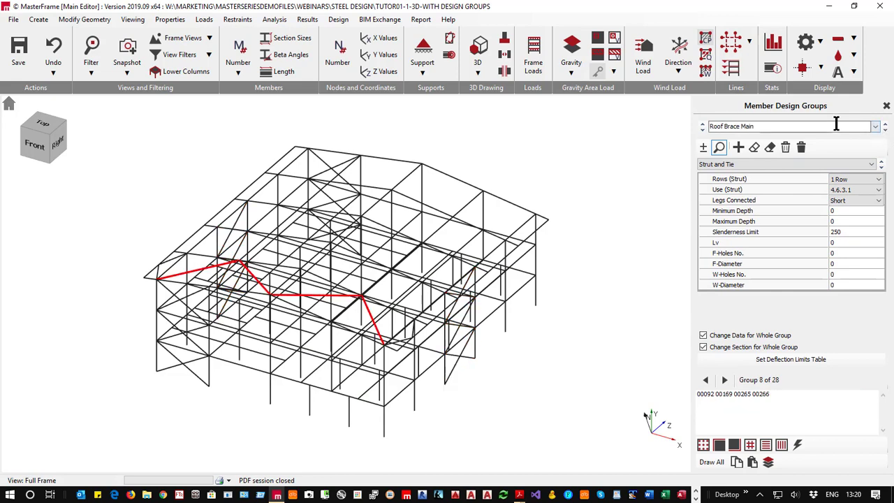
Step: Display the Int Beam design group and examine its highlighted internal floor beams up close in the 3D model
{"action": "left_click", "coordinate": [875, 127]}
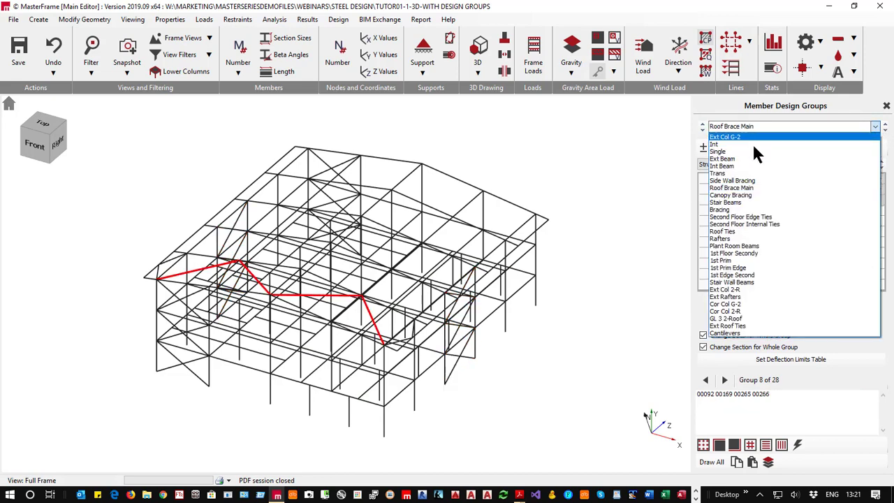
{"action": "left_click", "coordinate": [743, 166]}
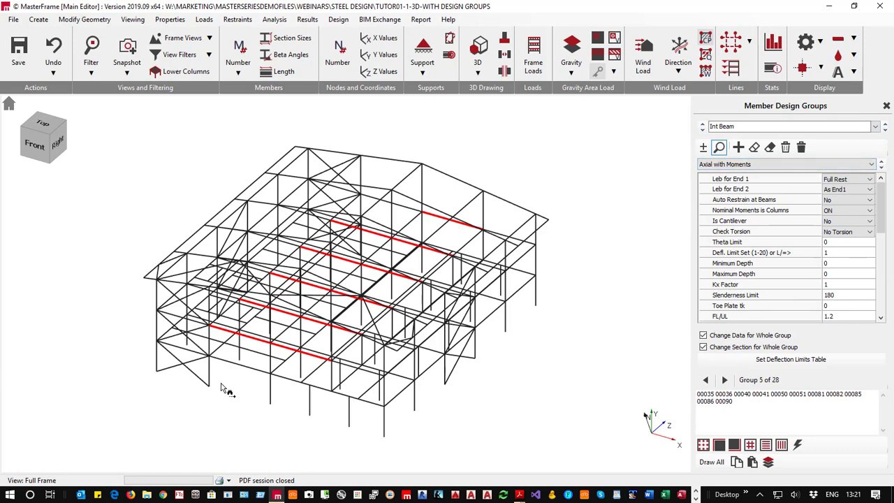
{"action": "middle_click_drag", "start_coordinate": [287, 411], "coordinate": [352, 383]}
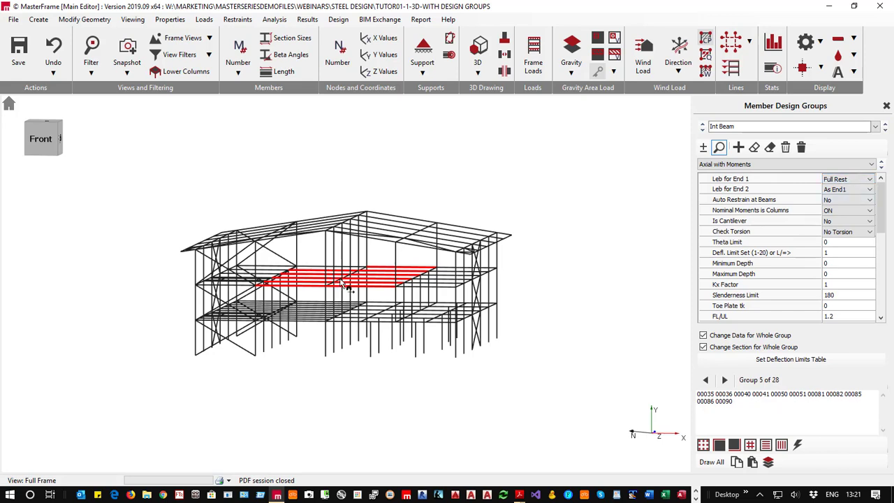
{"action": "scroll", "coordinate": [245, 300], "scroll_direction": "up", "scroll_amount": 3}
{"action": "scroll", "coordinate": [245, 302], "scroll_direction": "up", "scroll_amount": 2}
{"action": "scroll", "coordinate": [228, 266], "scroll_direction": "down", "scroll_amount": 3}
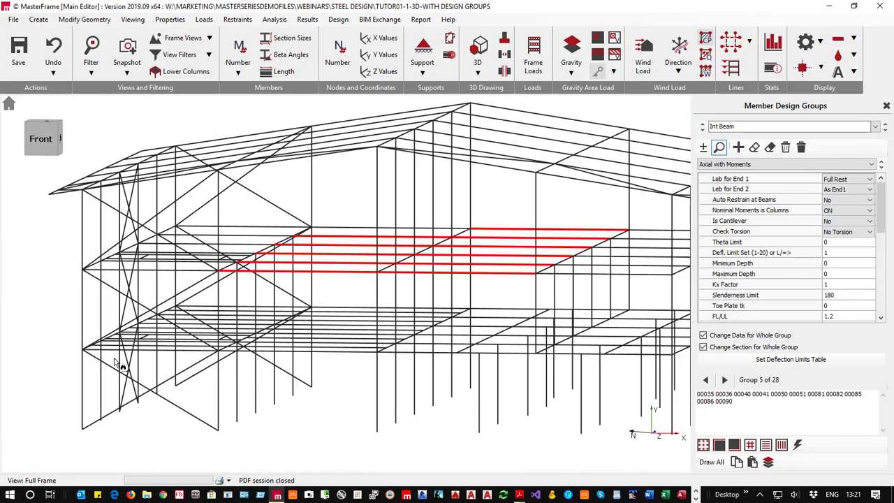
{"action": "scroll", "coordinate": [260, 305], "scroll_direction": "up", "scroll_amount": 3}
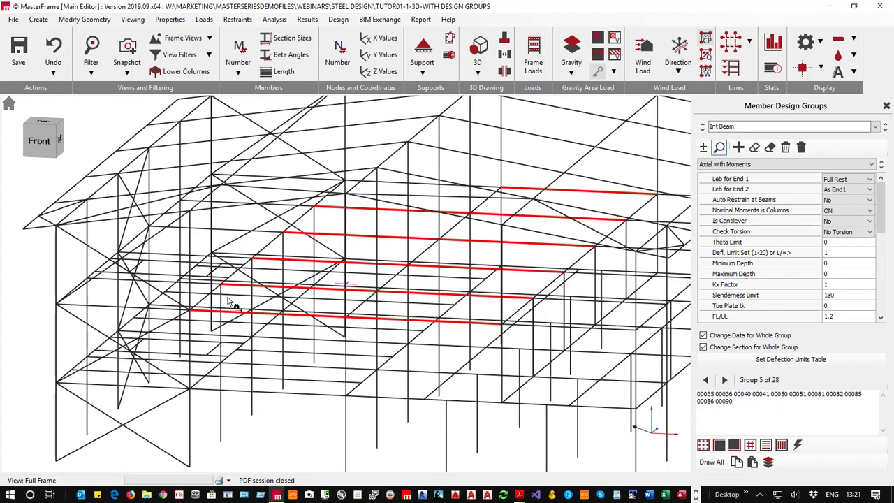